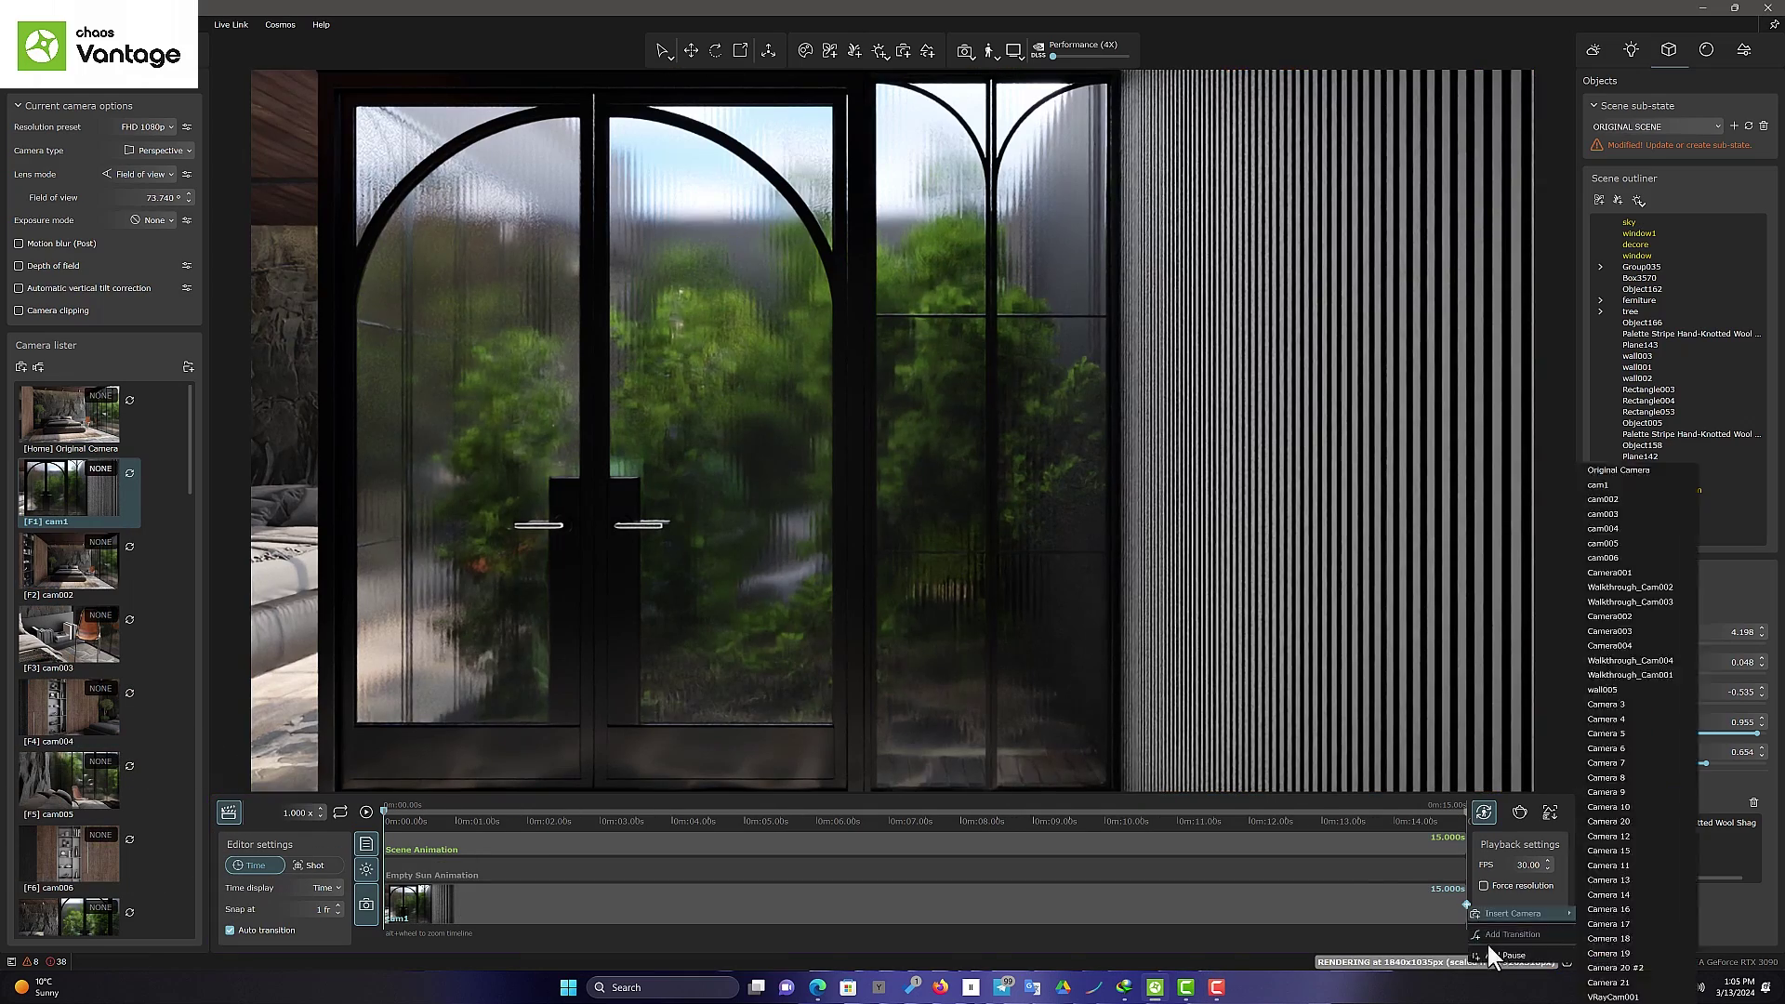
Add cam002, cam003, cam004 and cam005 as timeline clips and play the camera animation
left_click_drag(79, 562, 1465, 911)
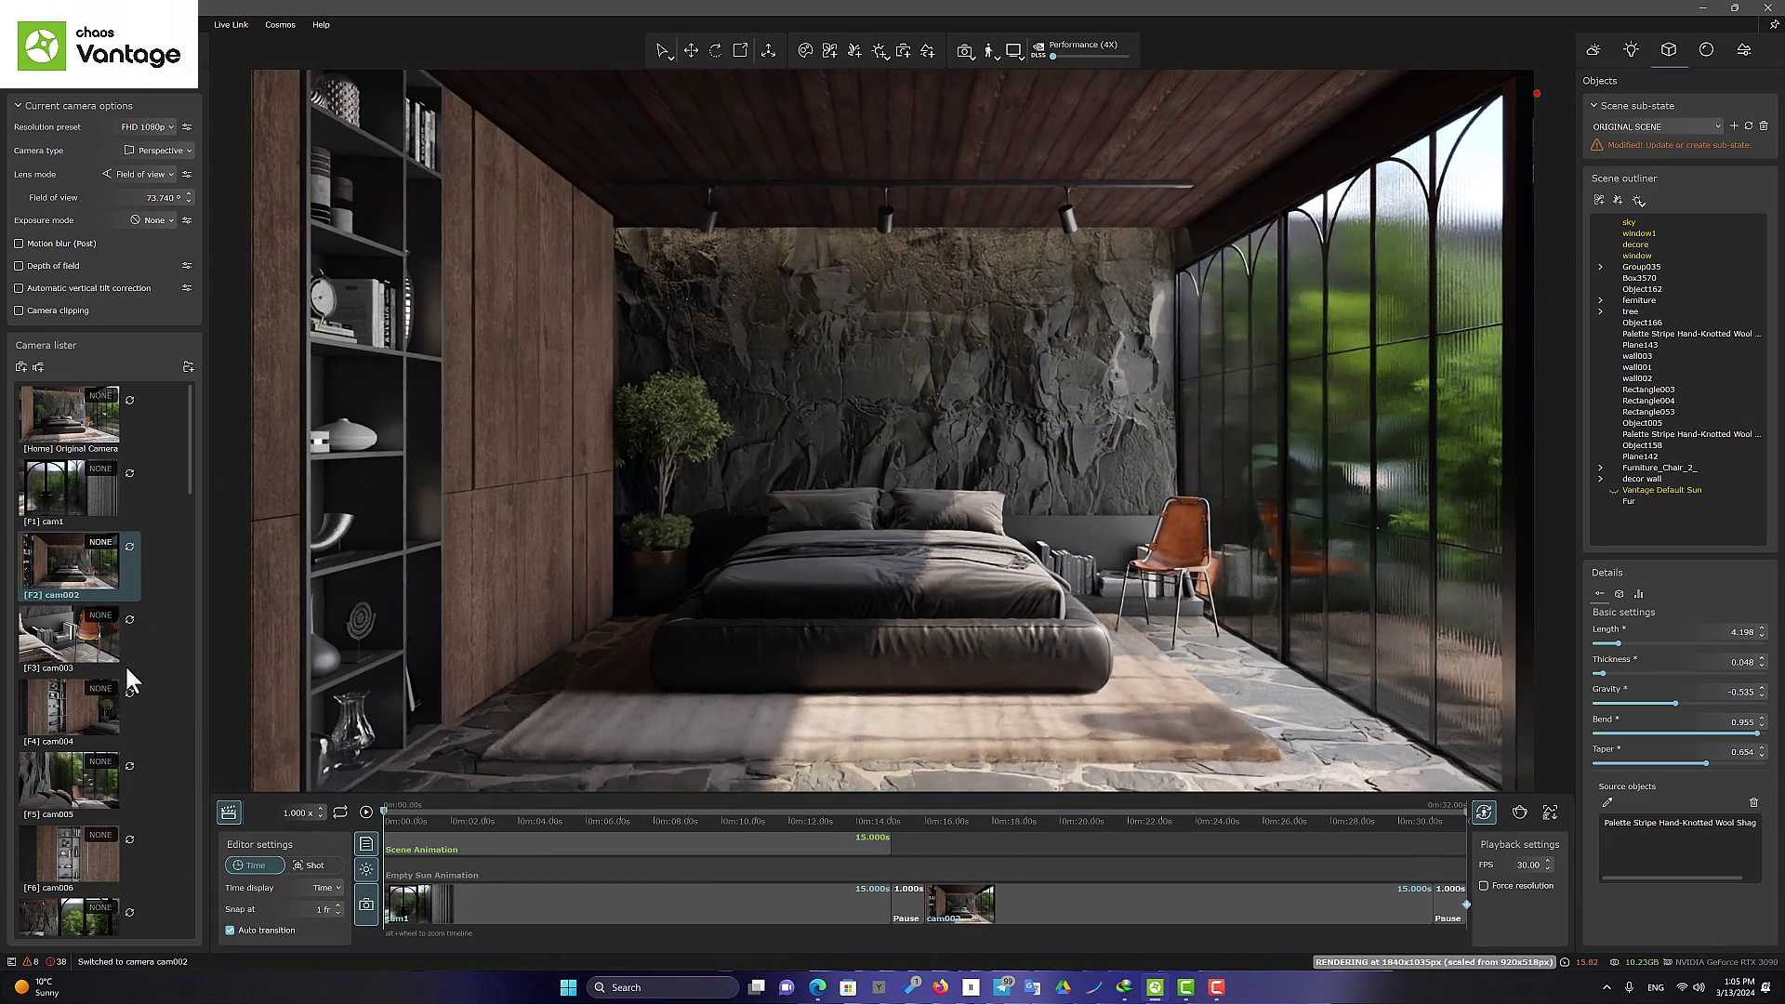
left_click_drag(126, 667, 1465, 912)
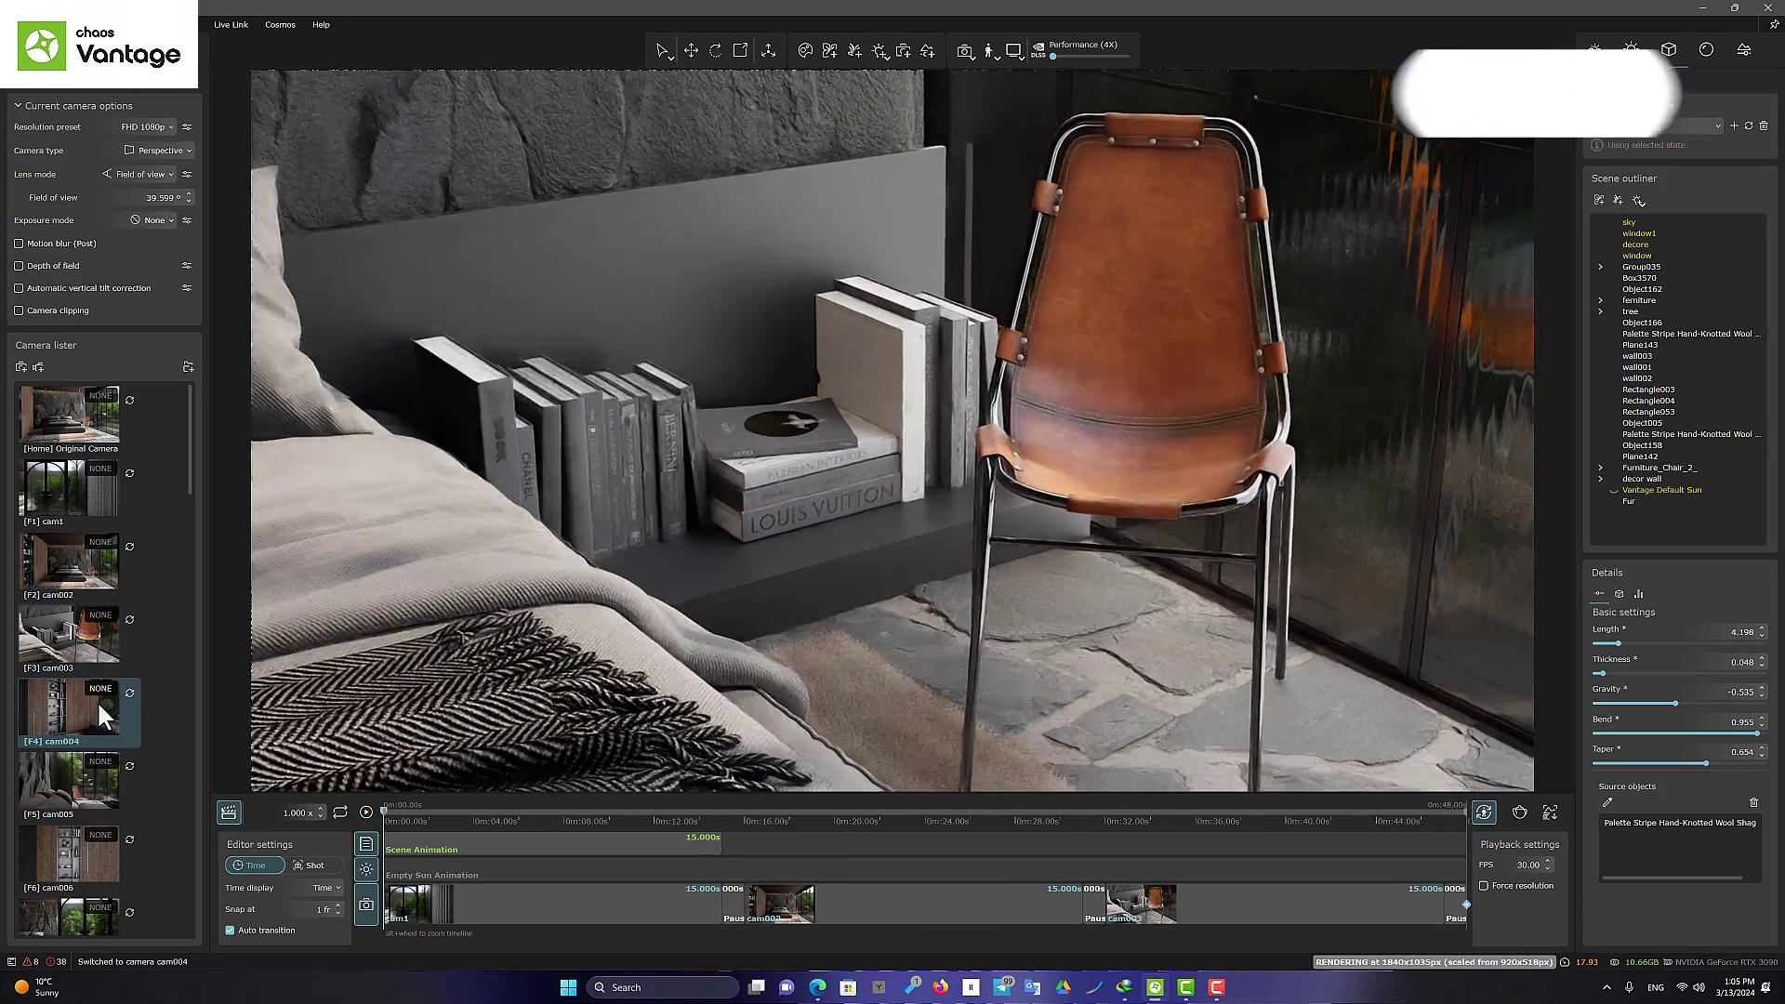
left_click_drag(70, 711, 1463, 906)
left_click_drag(69, 785, 1467, 911)
left_click(366, 812)
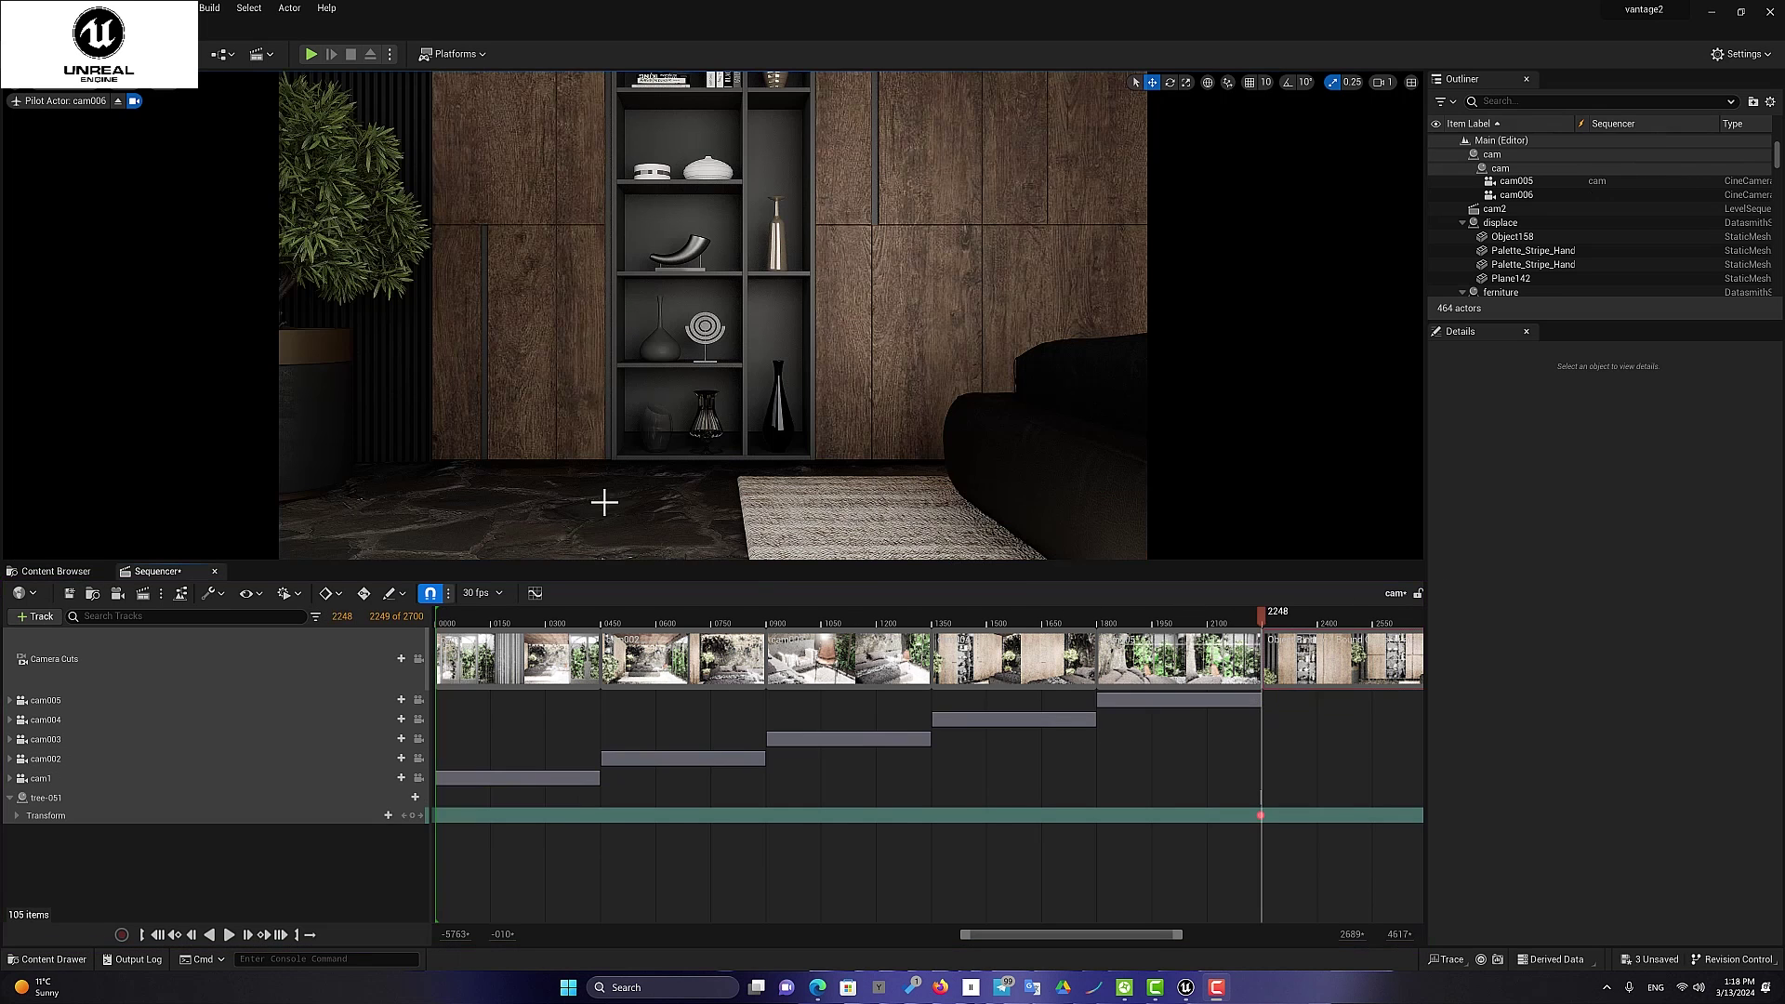
Add cam006 as a Sequencer track, key its Location at frame 2248, and scrub to 2627
right_click(19, 624)
left_click_drag(298, 753, 172, 697)
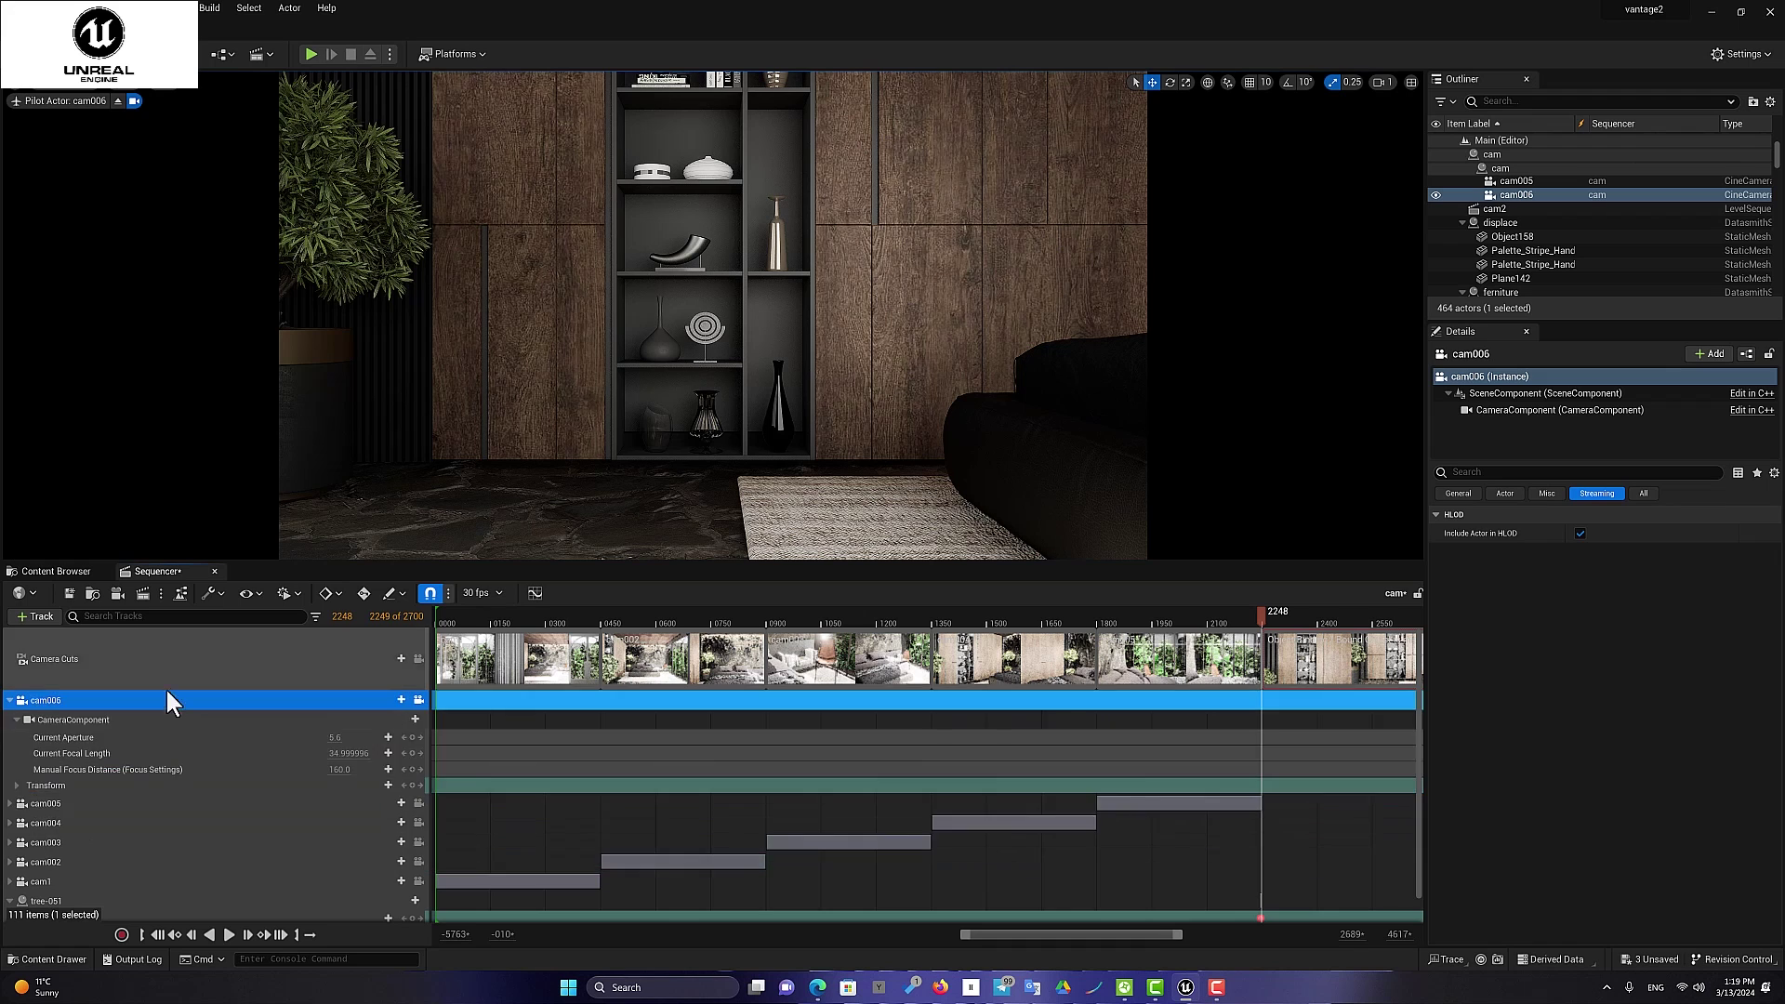
left_click(32, 798)
left_click(24, 799)
key("Return")
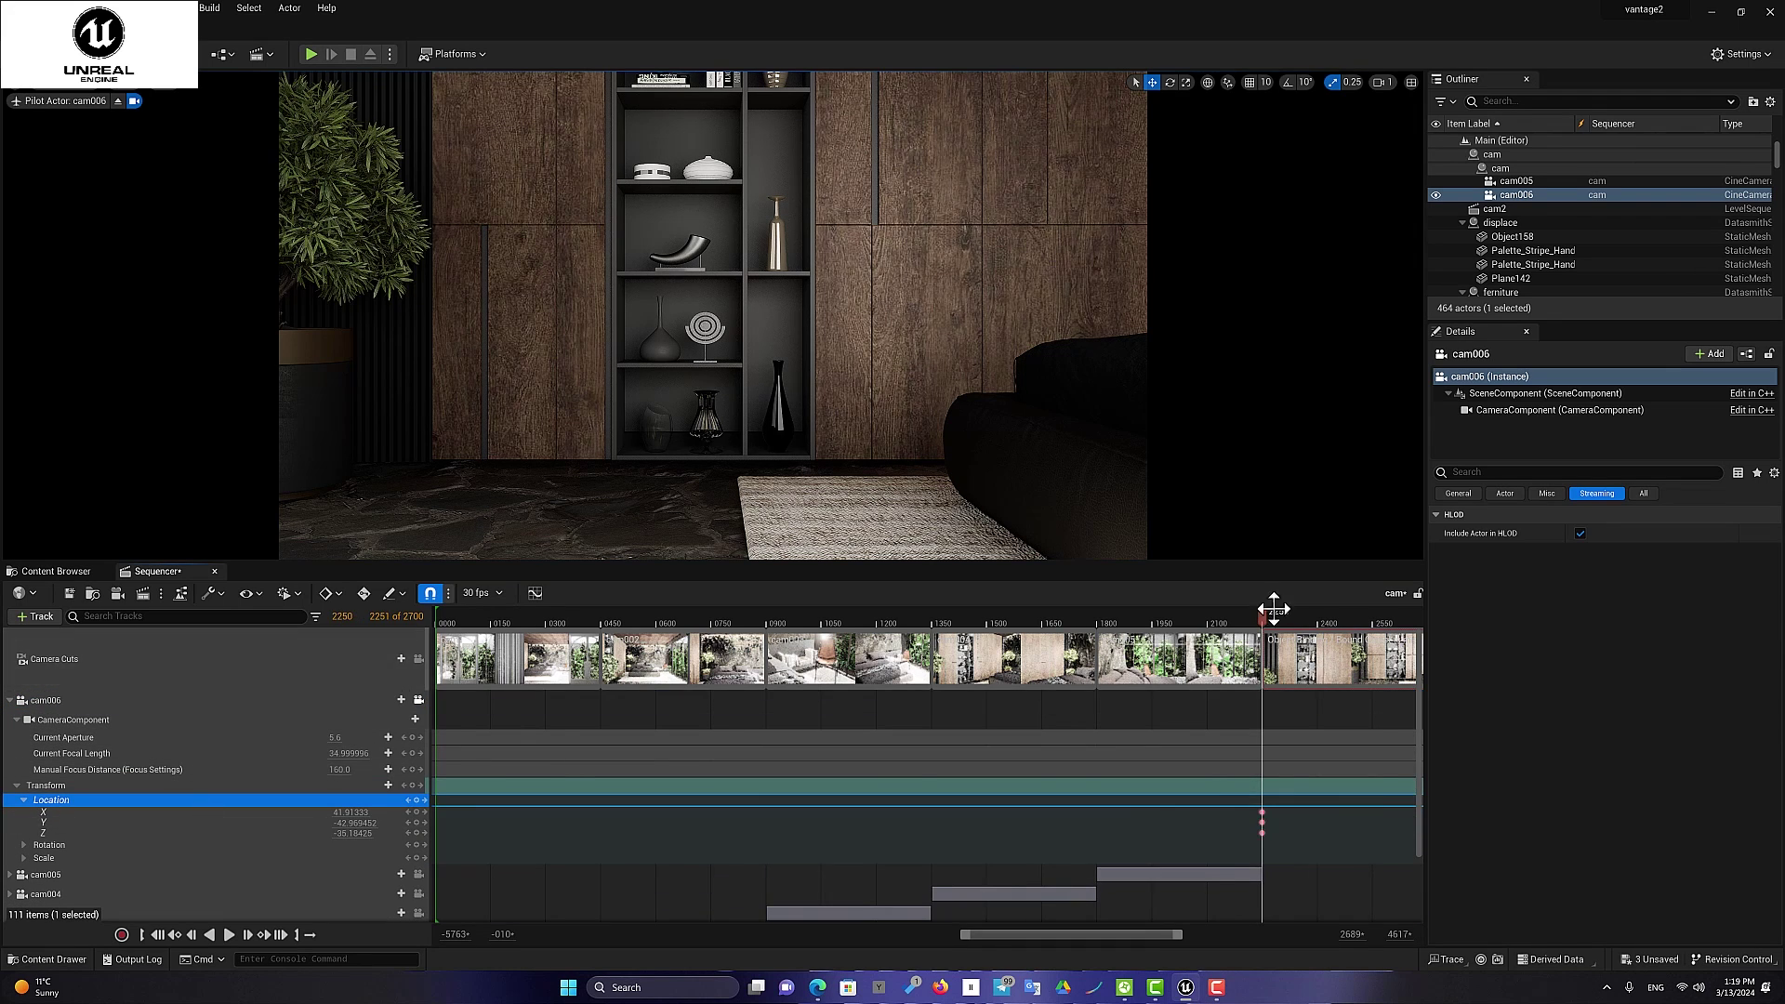
left_click_drag(1260, 614, 929, 616)
left_click(9, 700)
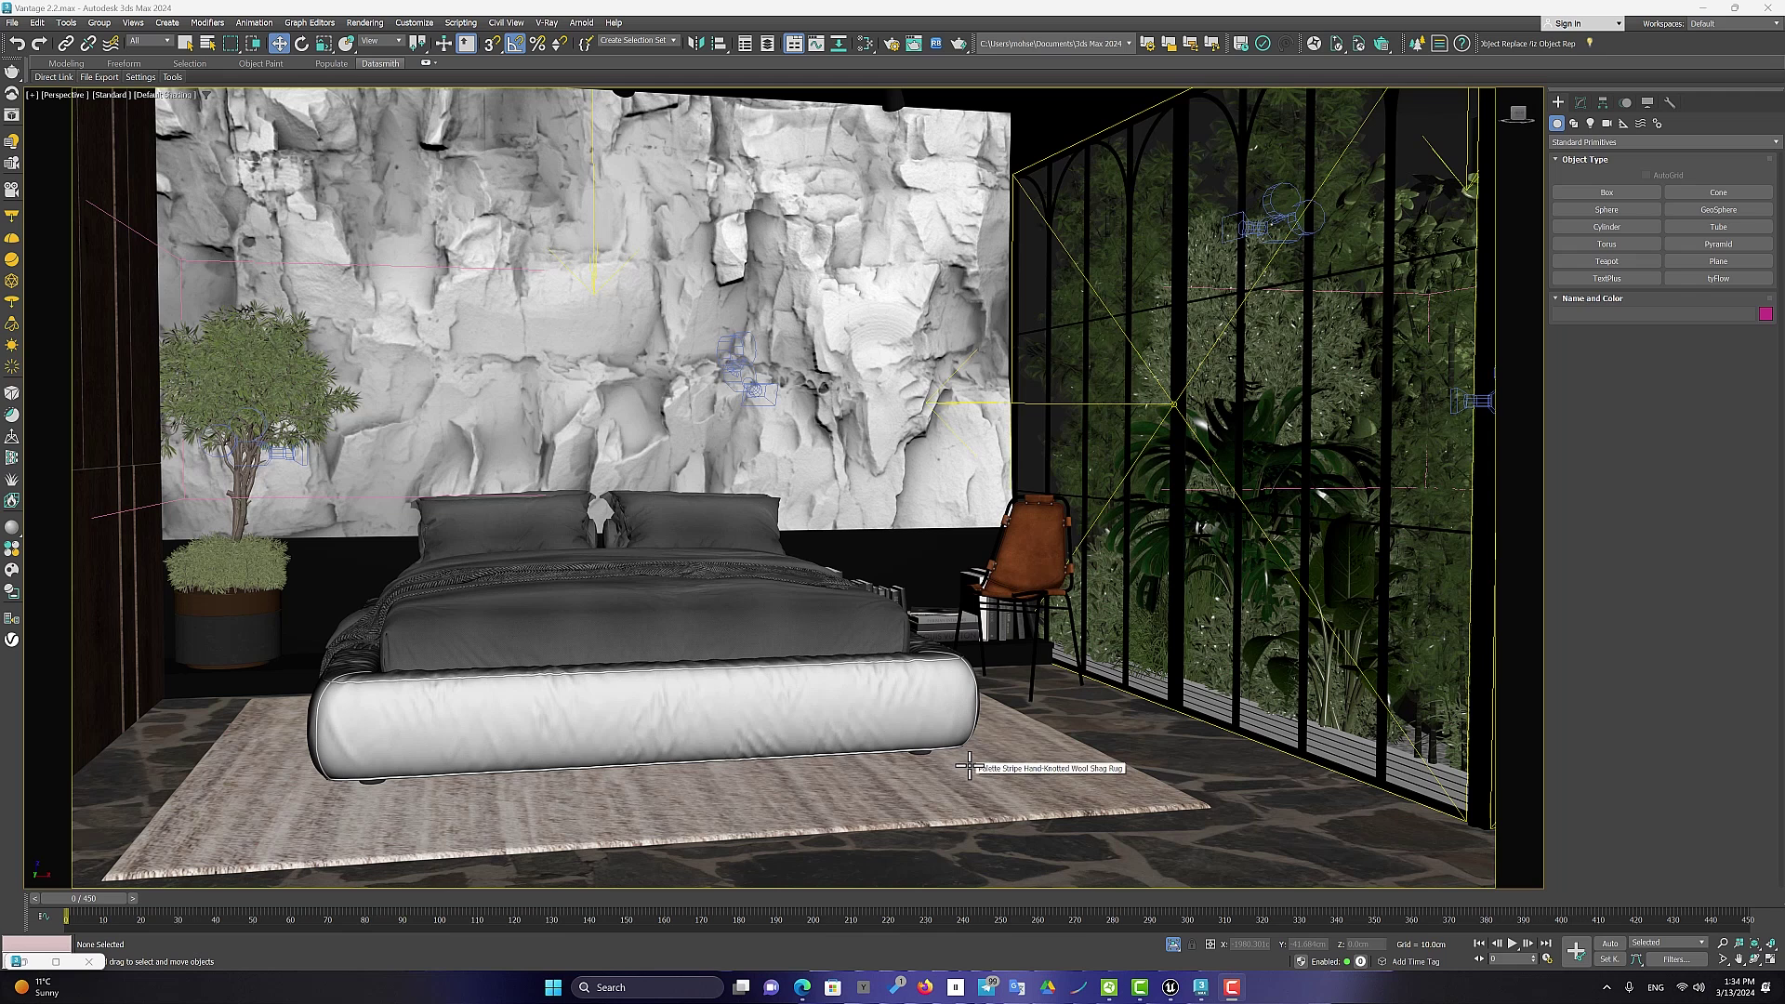
left_click(1158, 762)
left_click(859, 390)
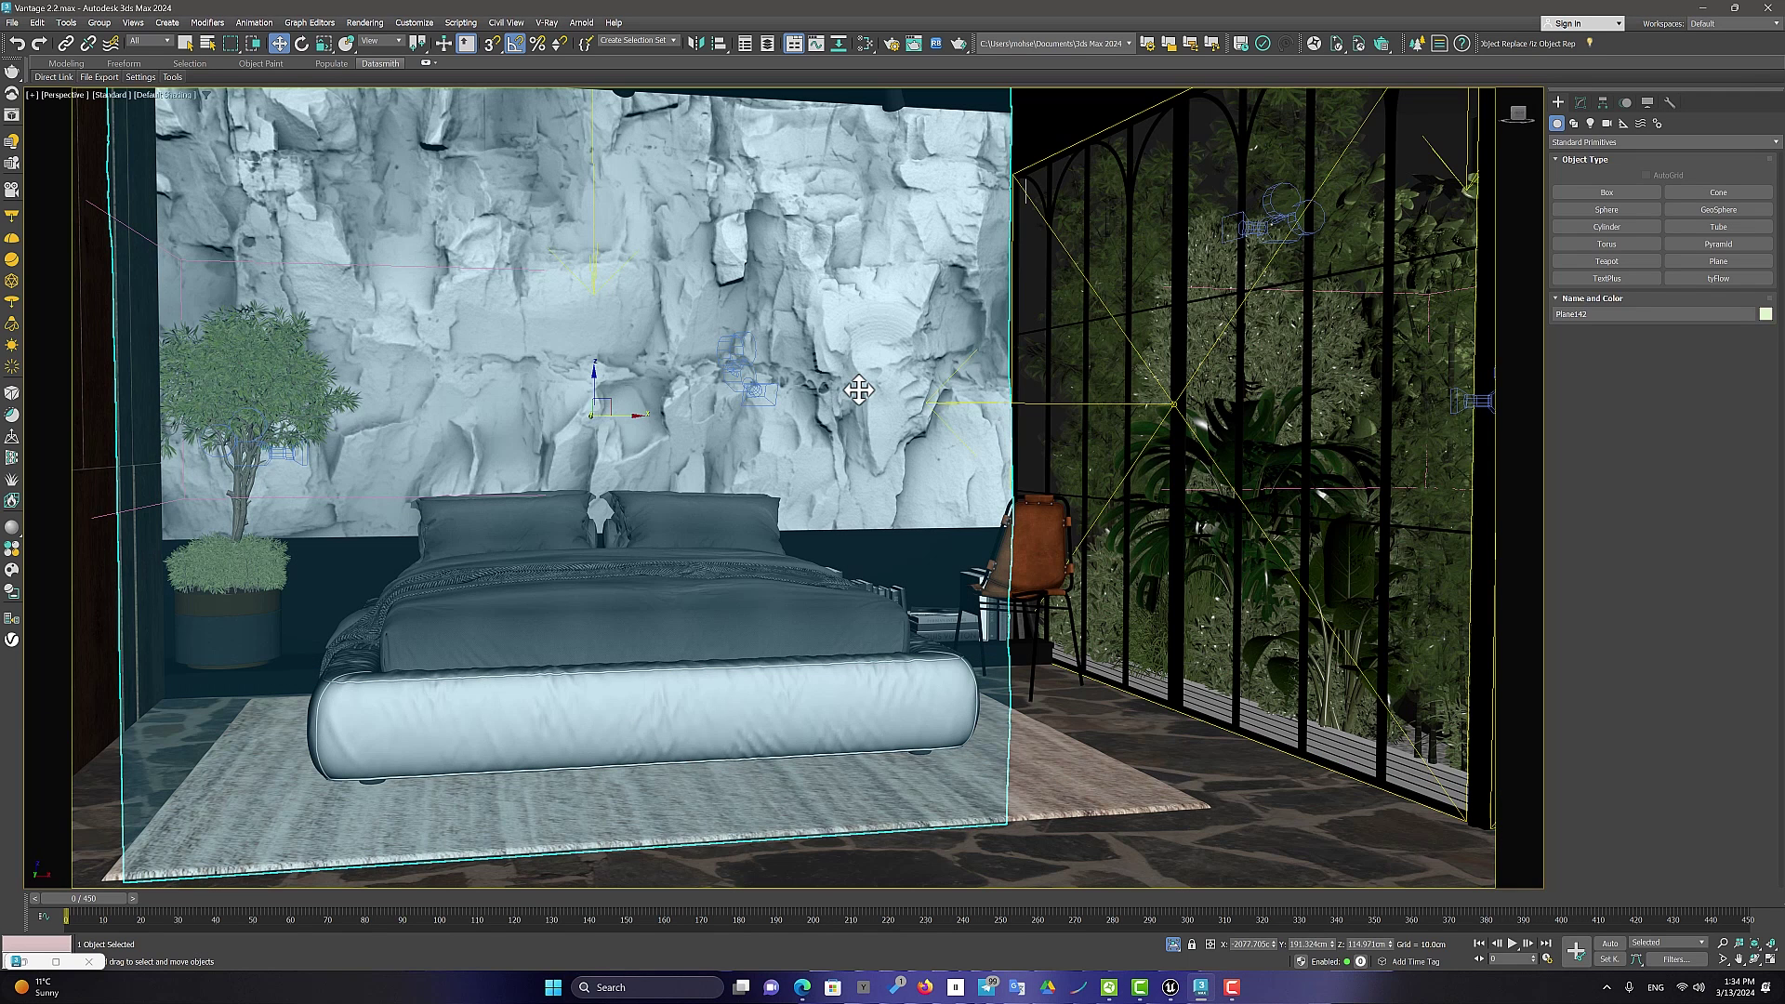
left_click(354, 789)
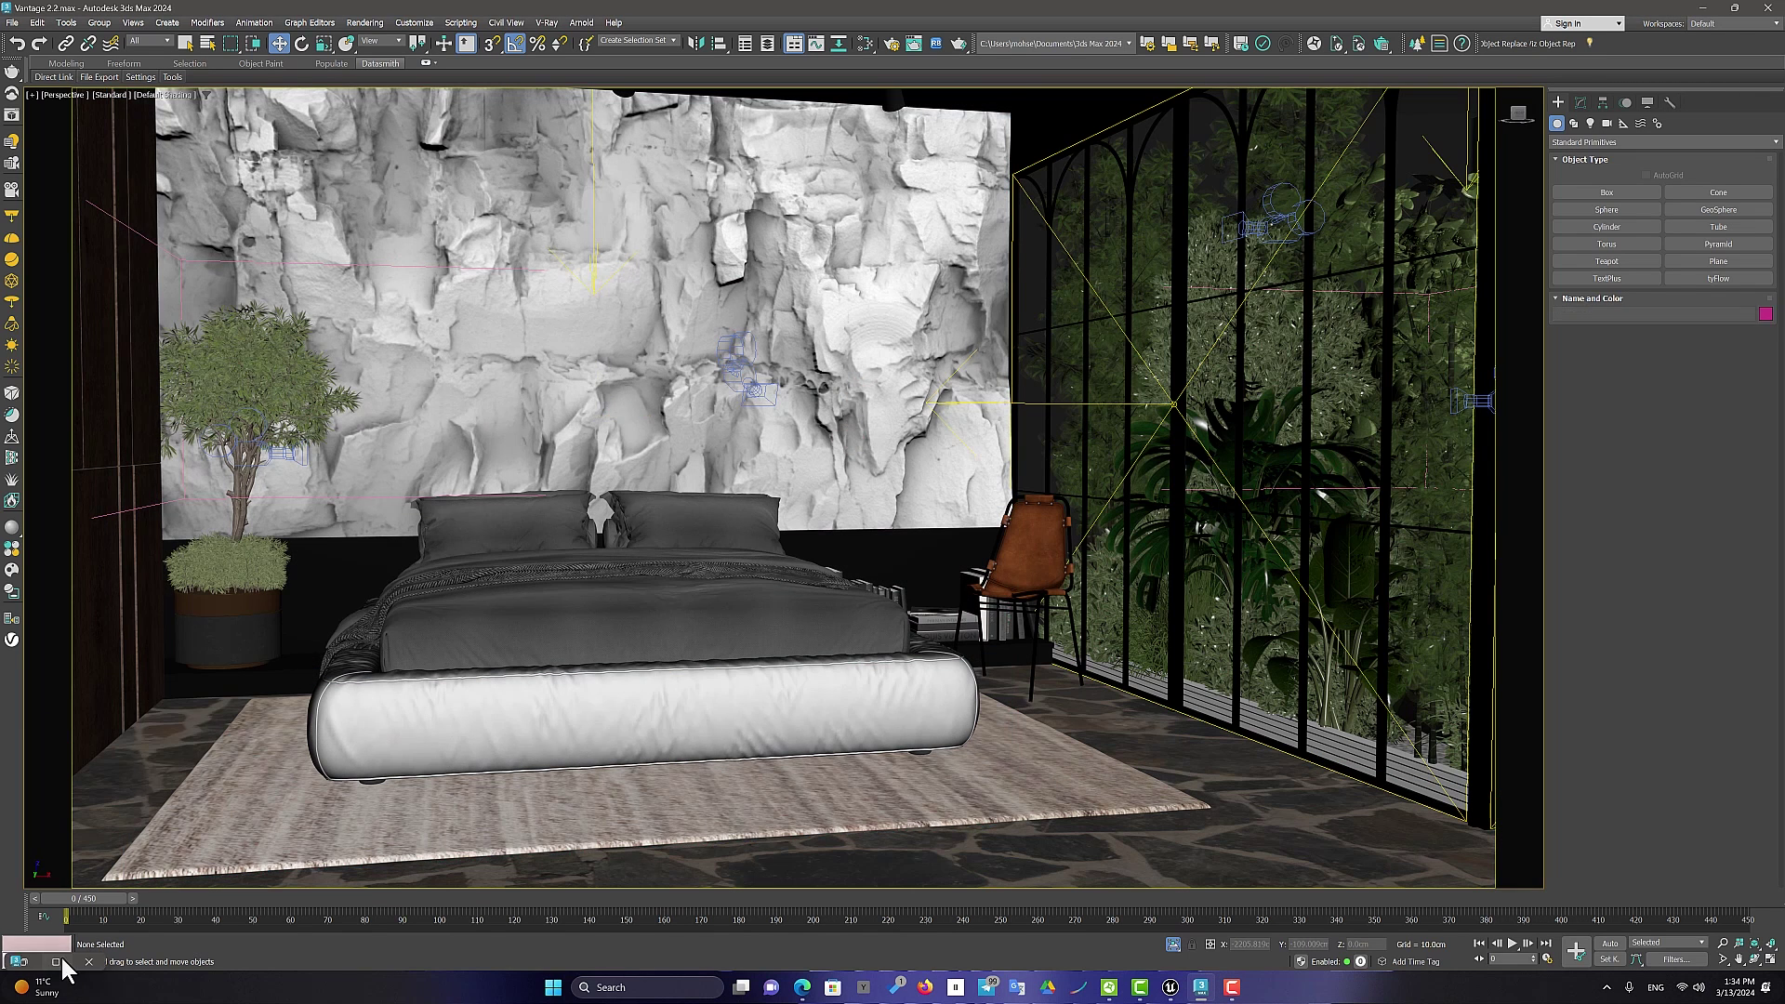
left_click(57, 962)
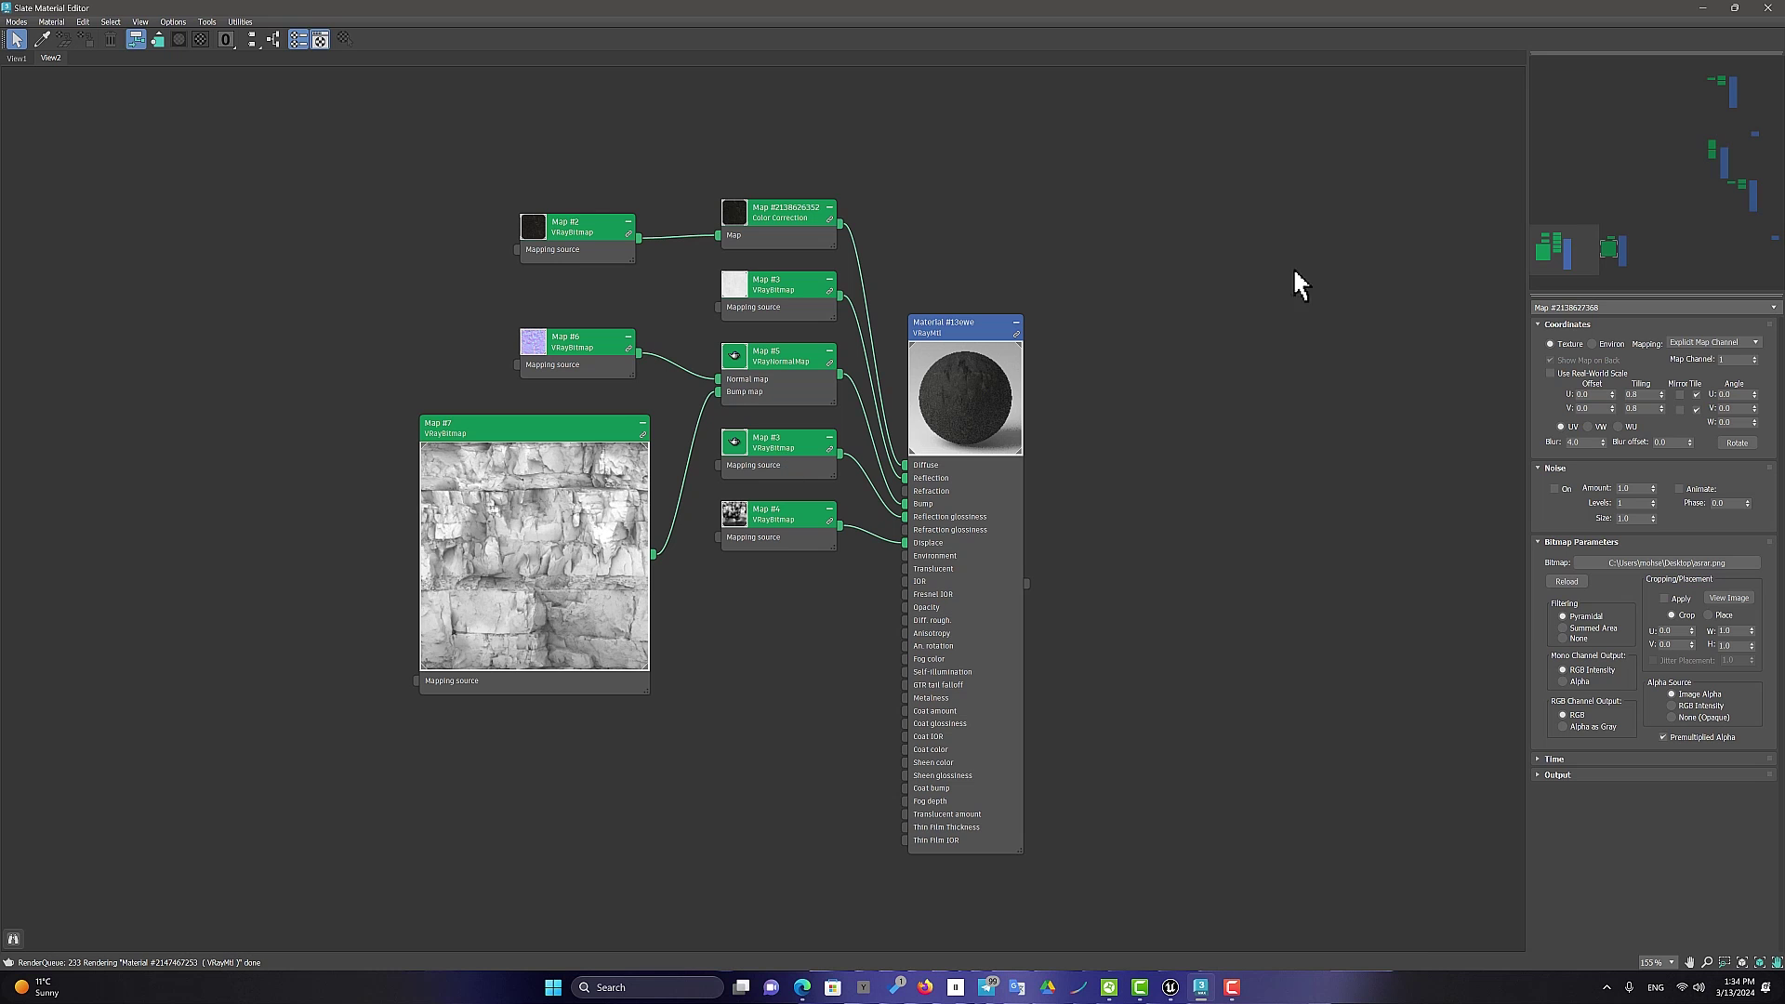
middle_click_drag(1294, 272, 290, 409)
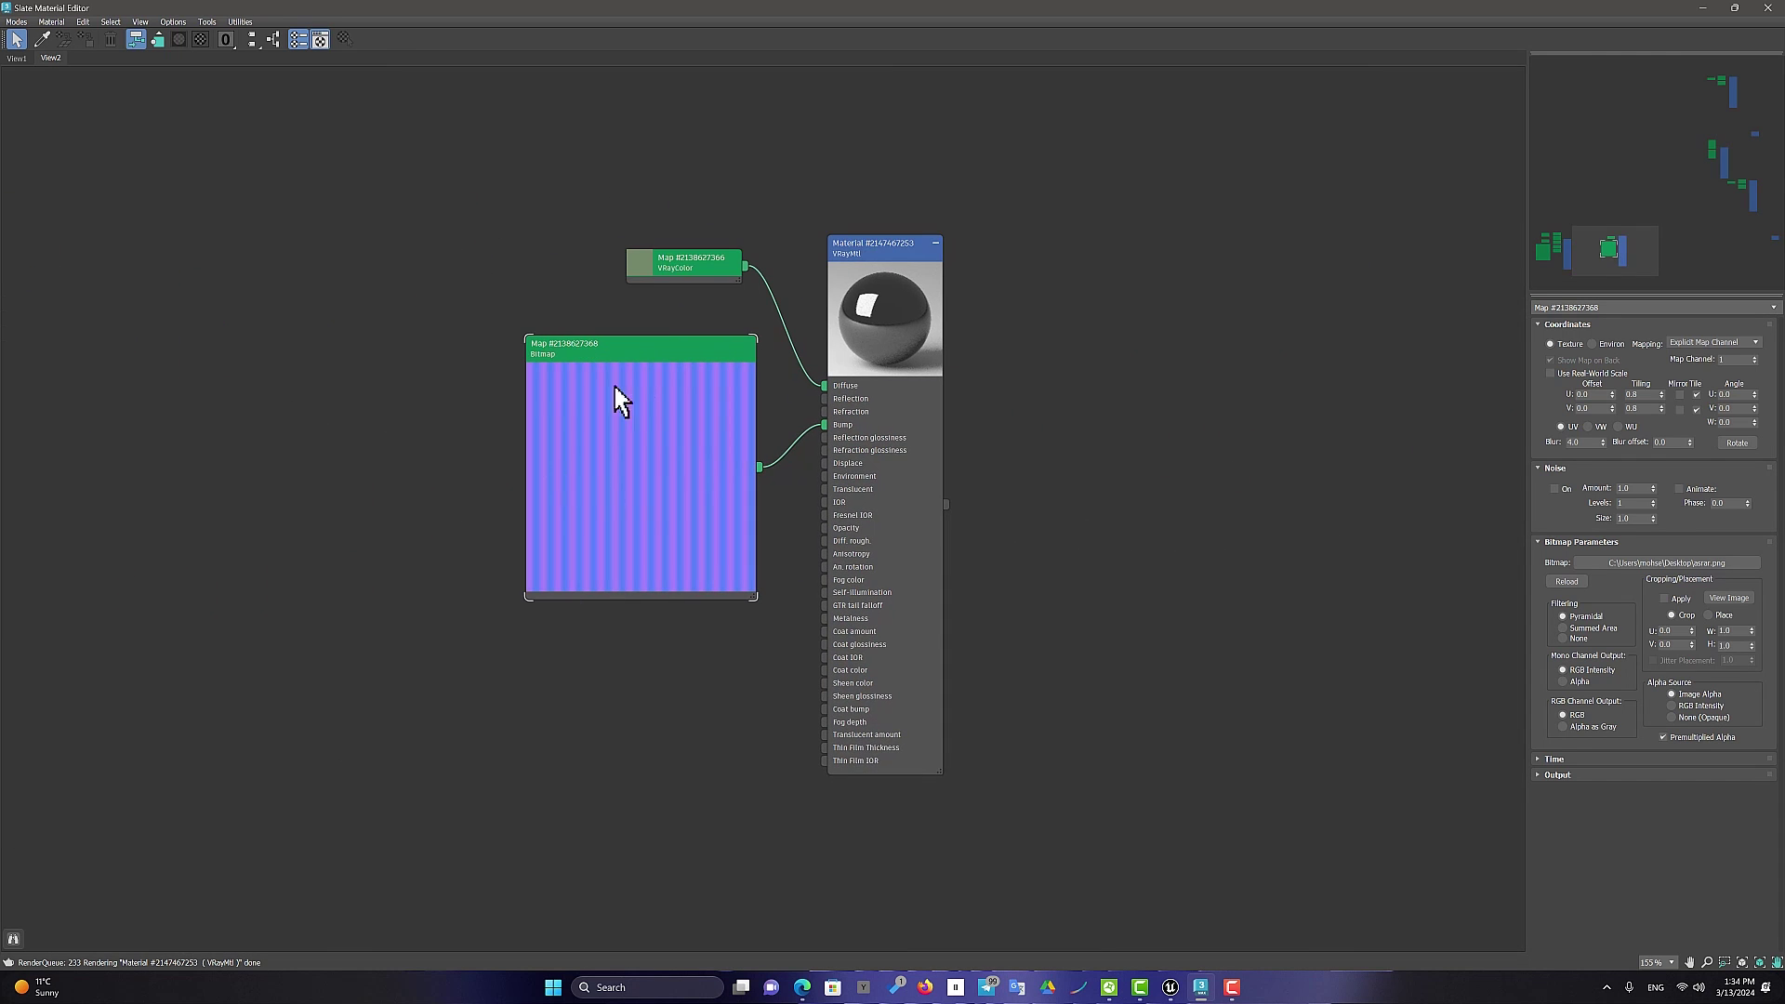
left_click(1698, 8)
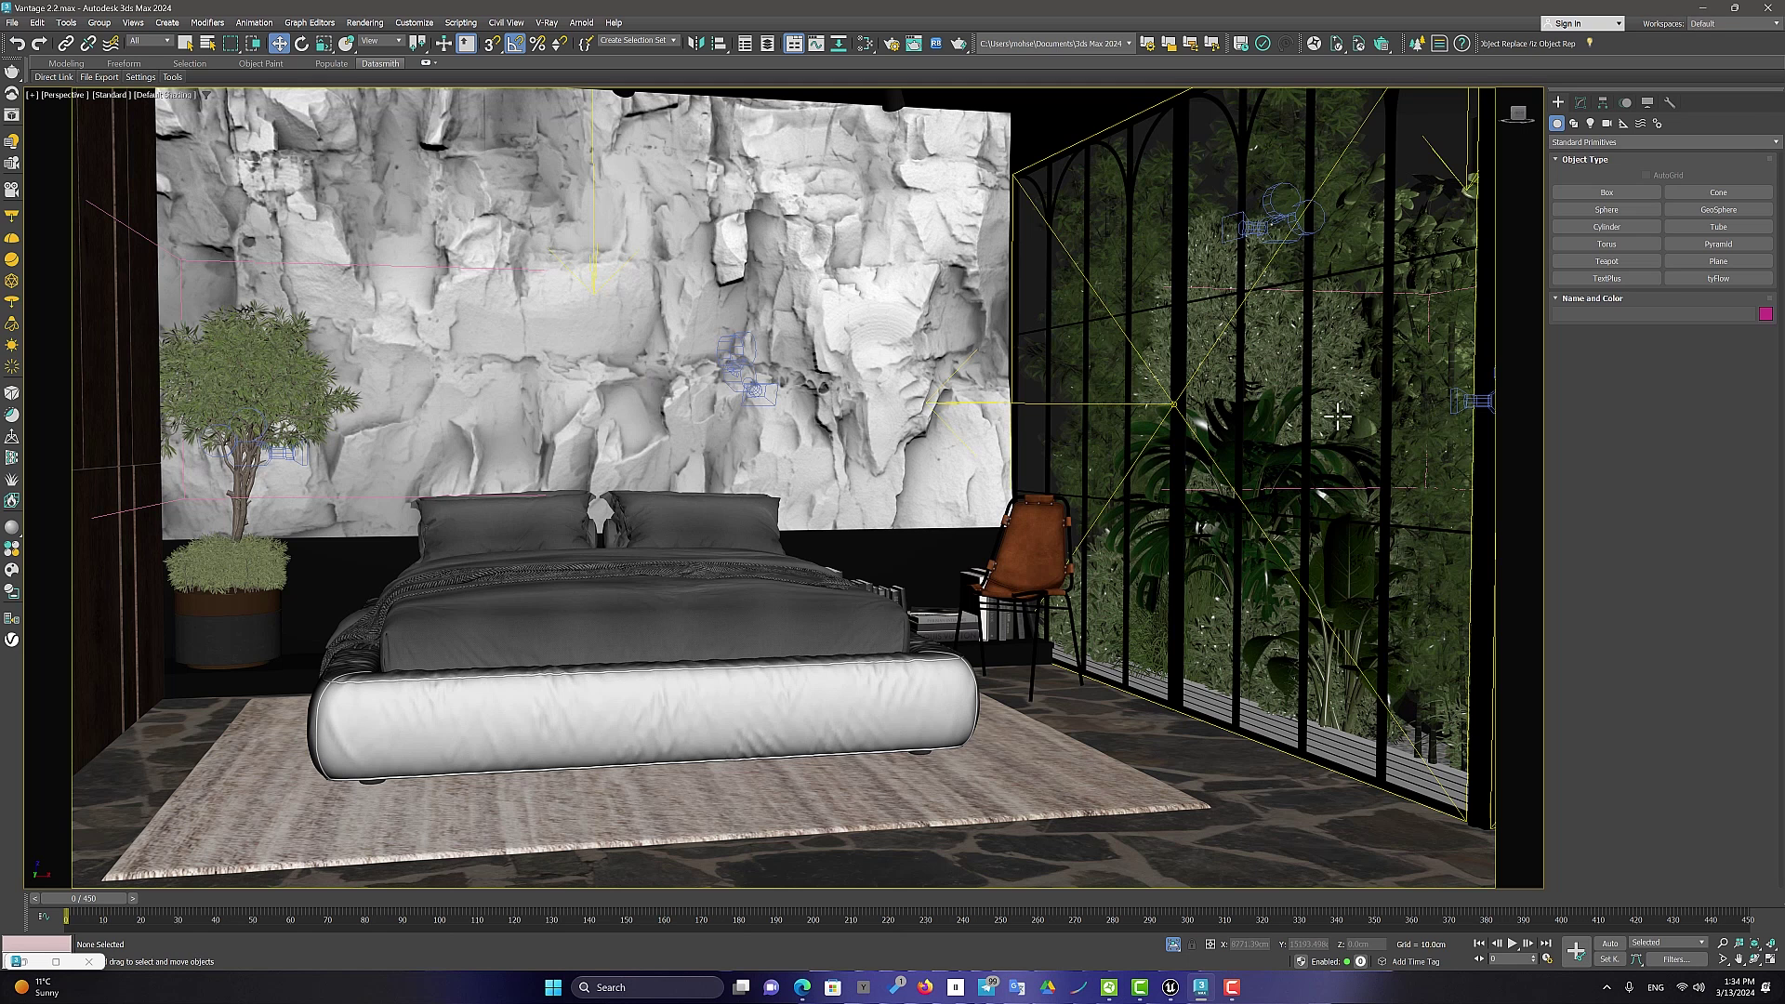
left_click(895, 804)
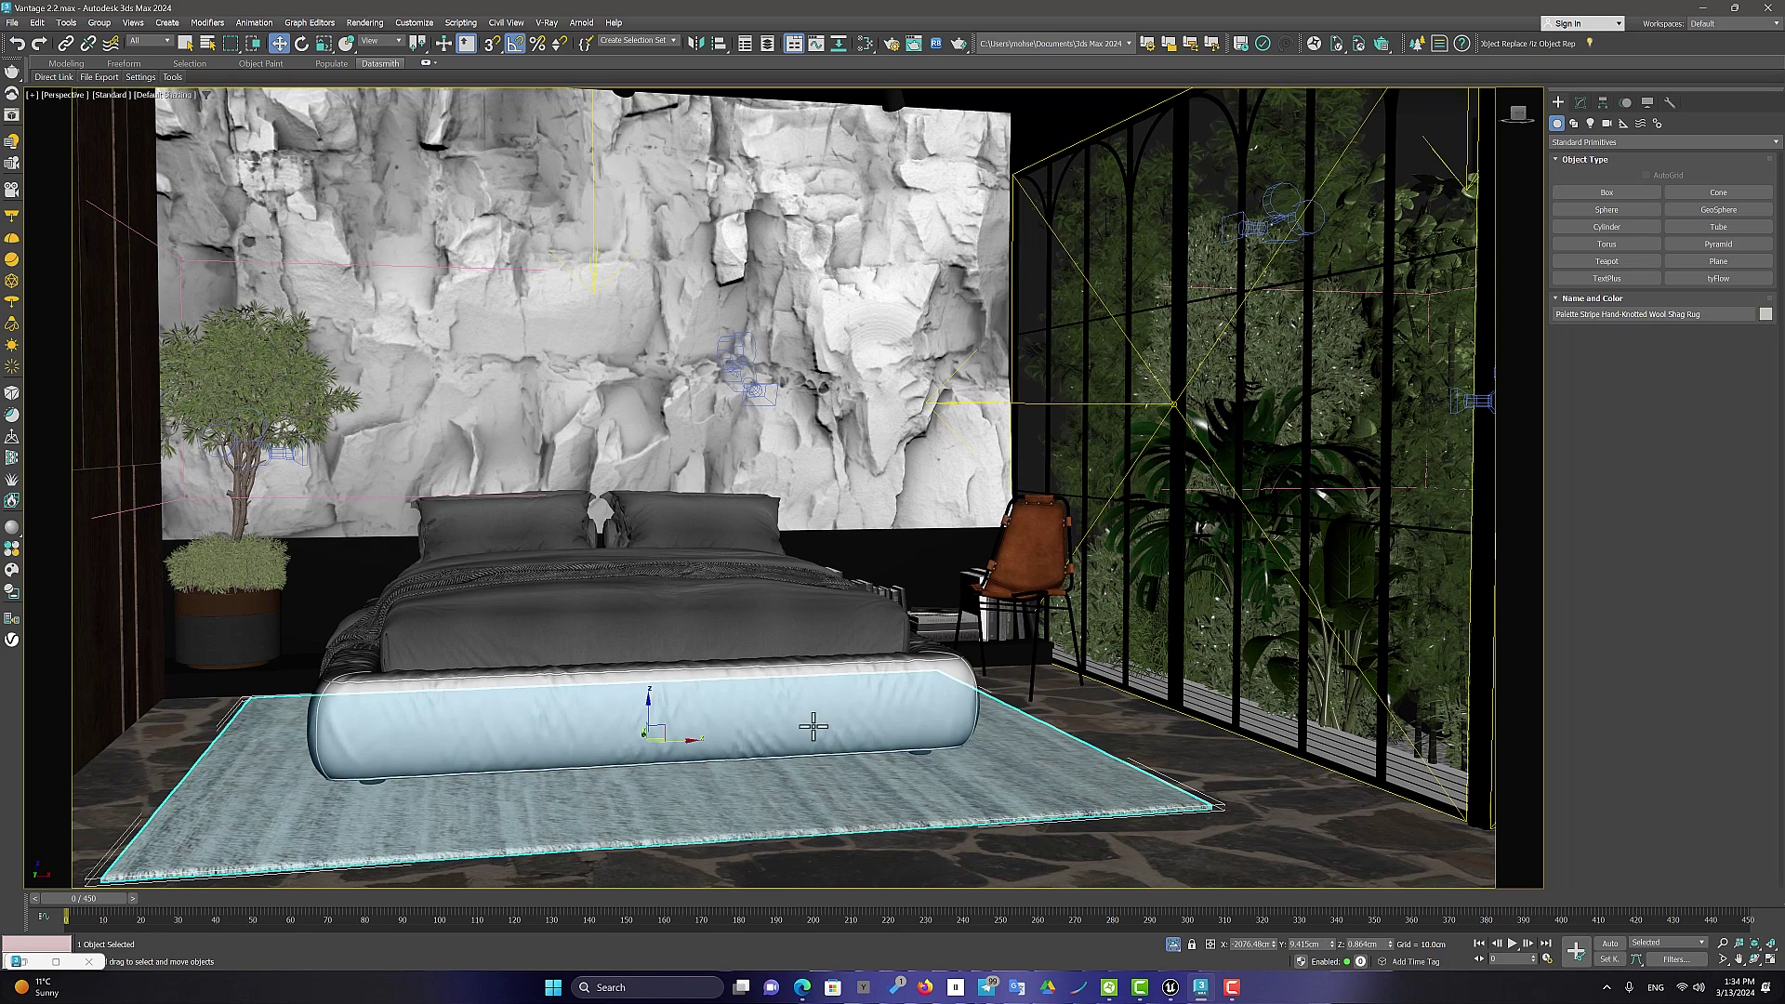
key("ctrl+d")
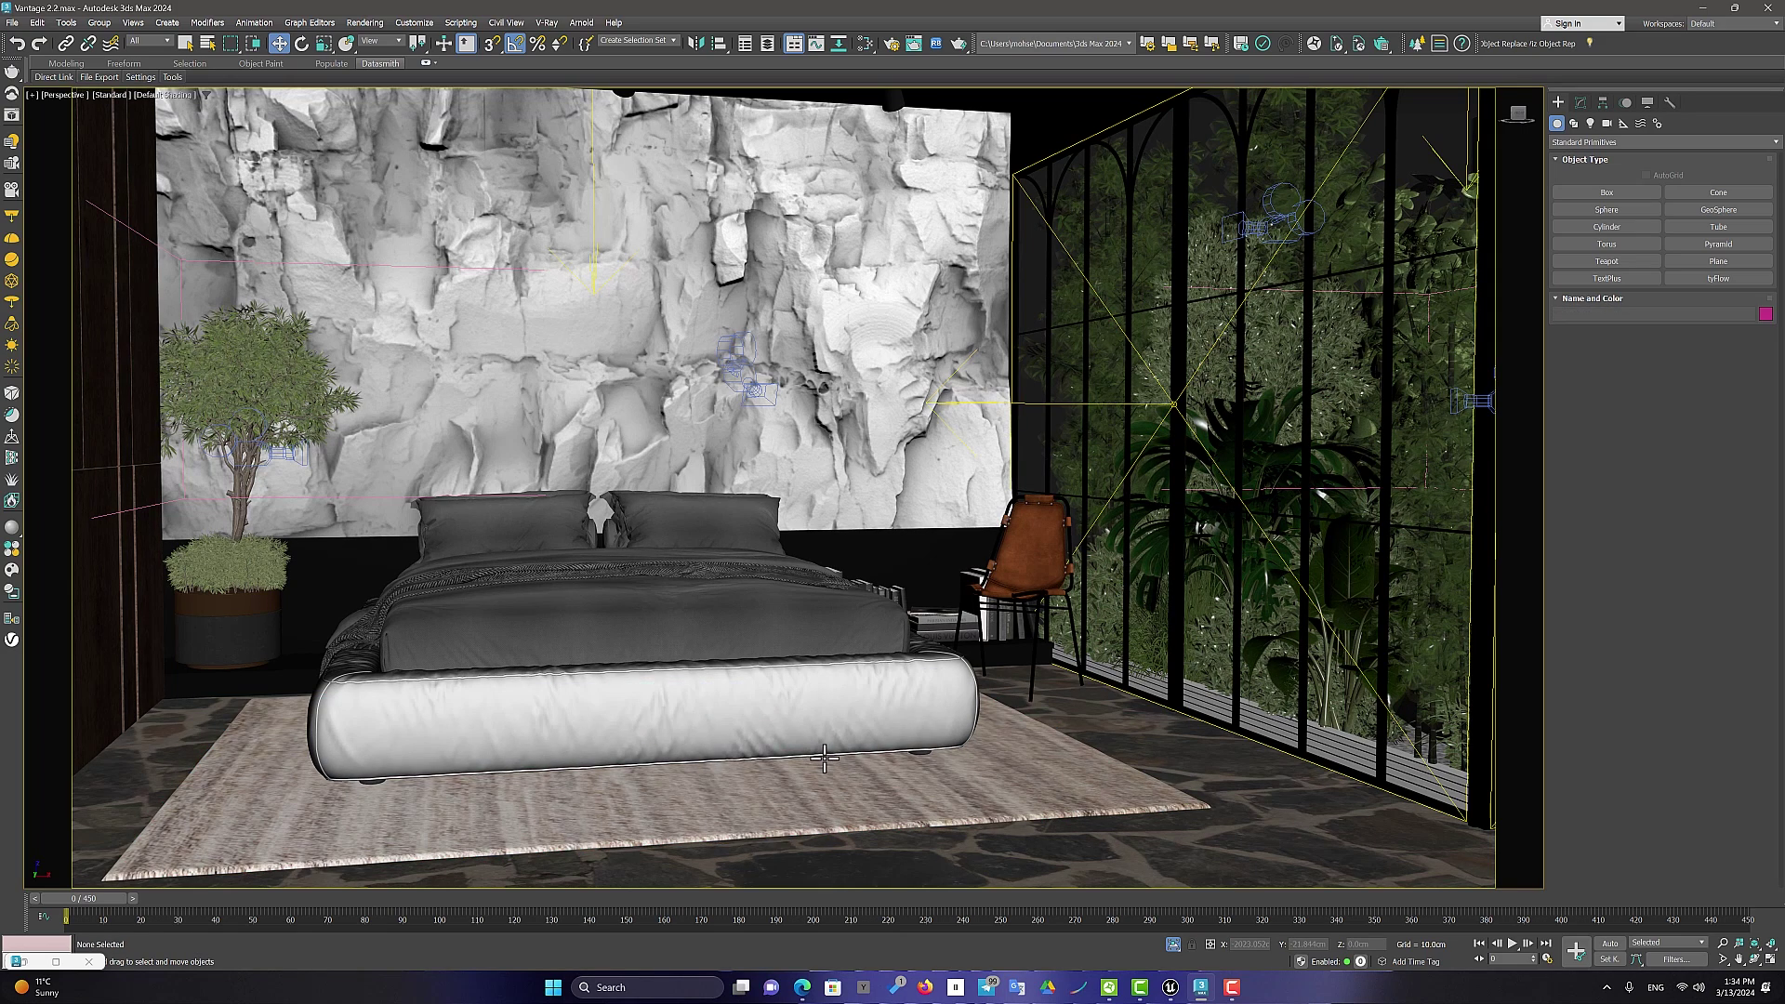
middle_click_drag(823, 759, 888, 703)
scroll(899, 741, "up", 3)
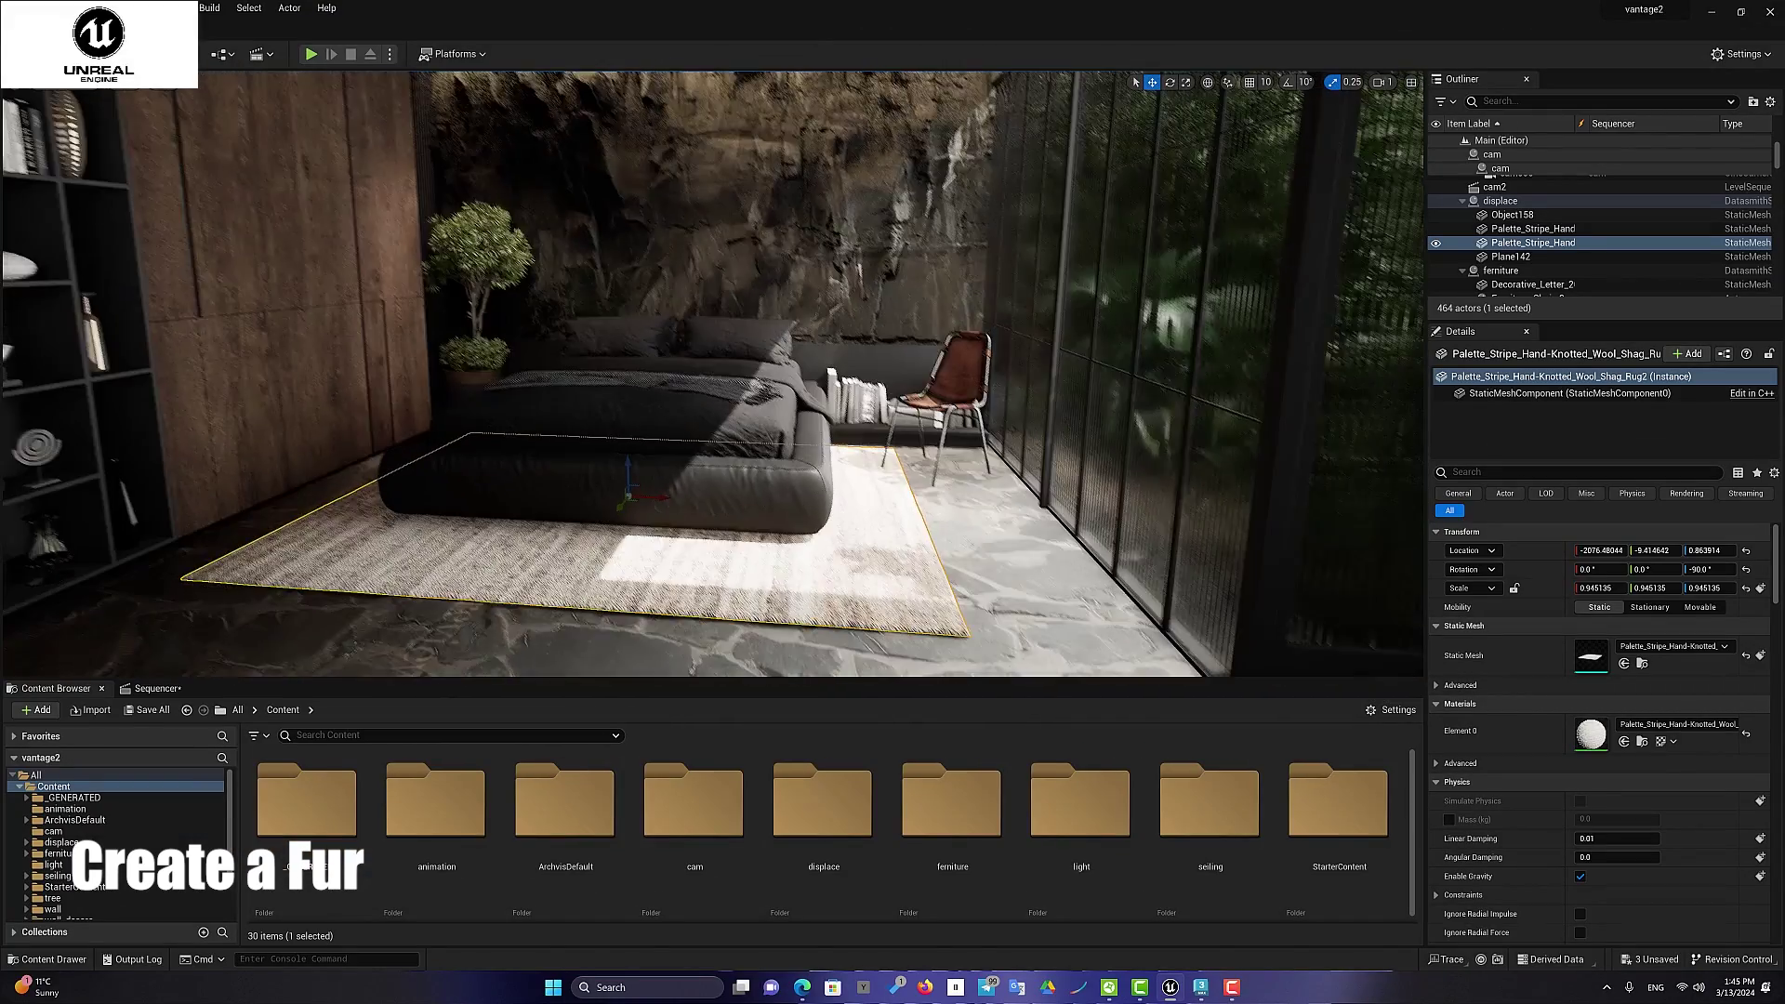
Move the Unreal viewport closer to the bed and rug and bring up the editor Settings
right_click_drag(898, 486, 898, 486)
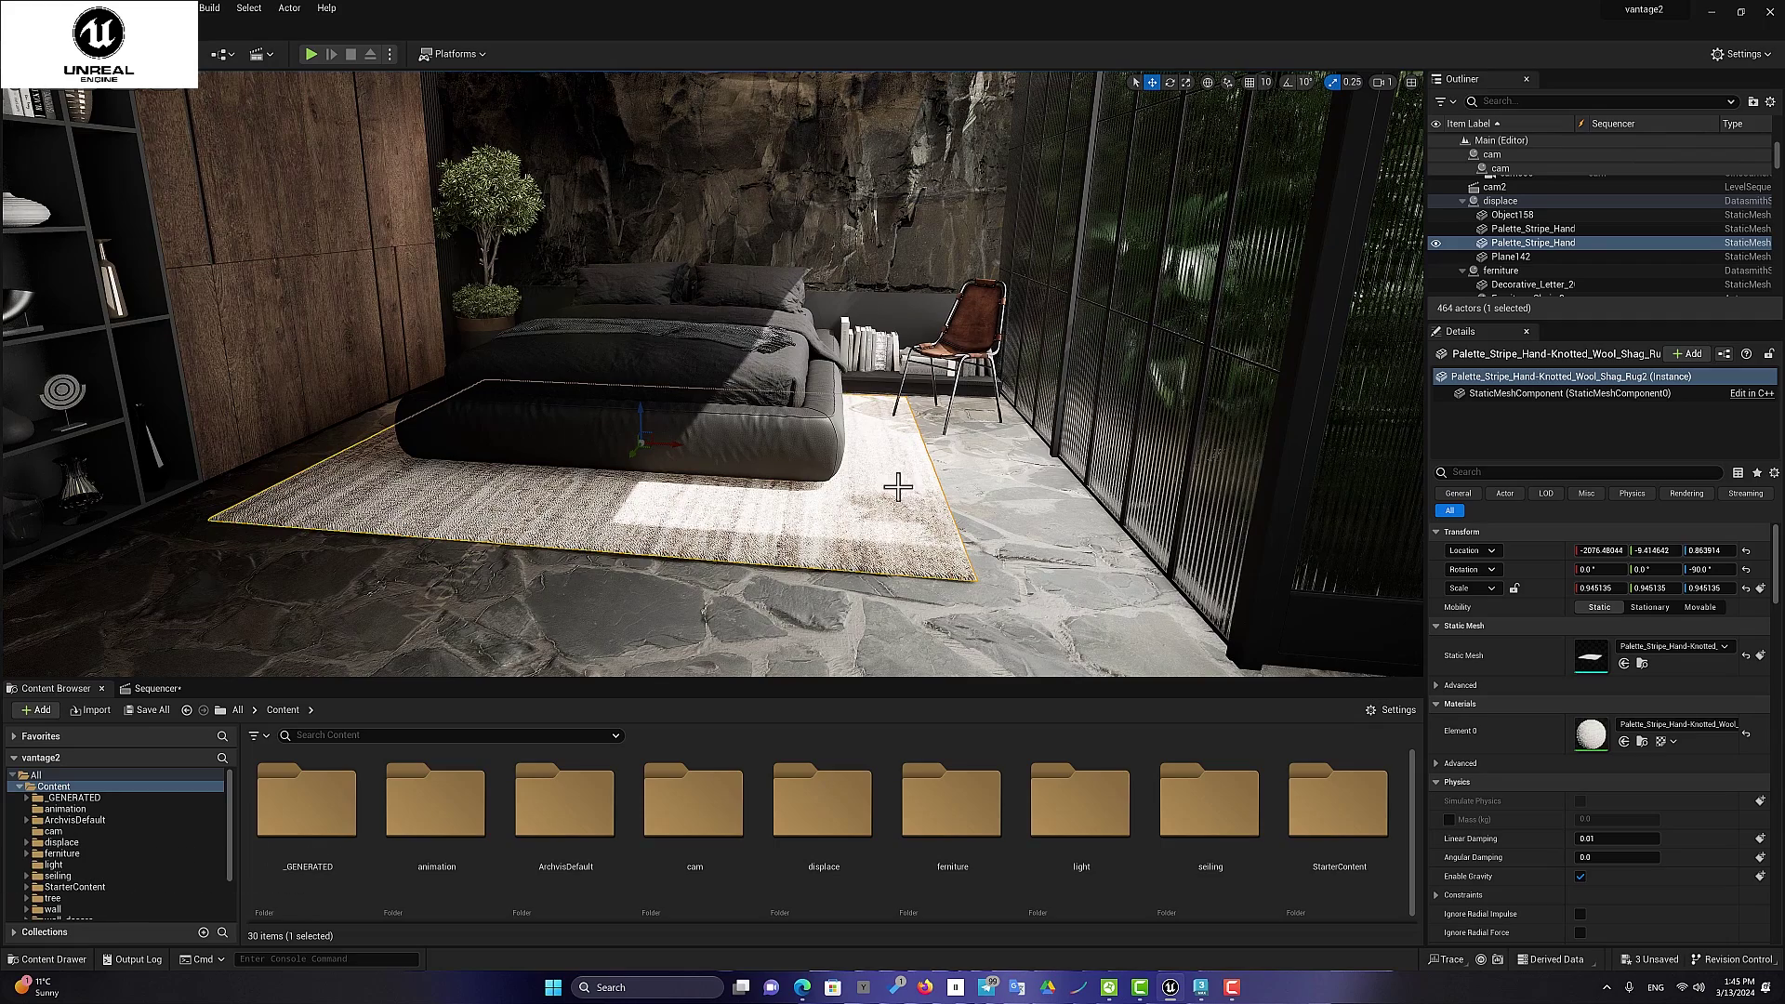
left_click(1734, 54)
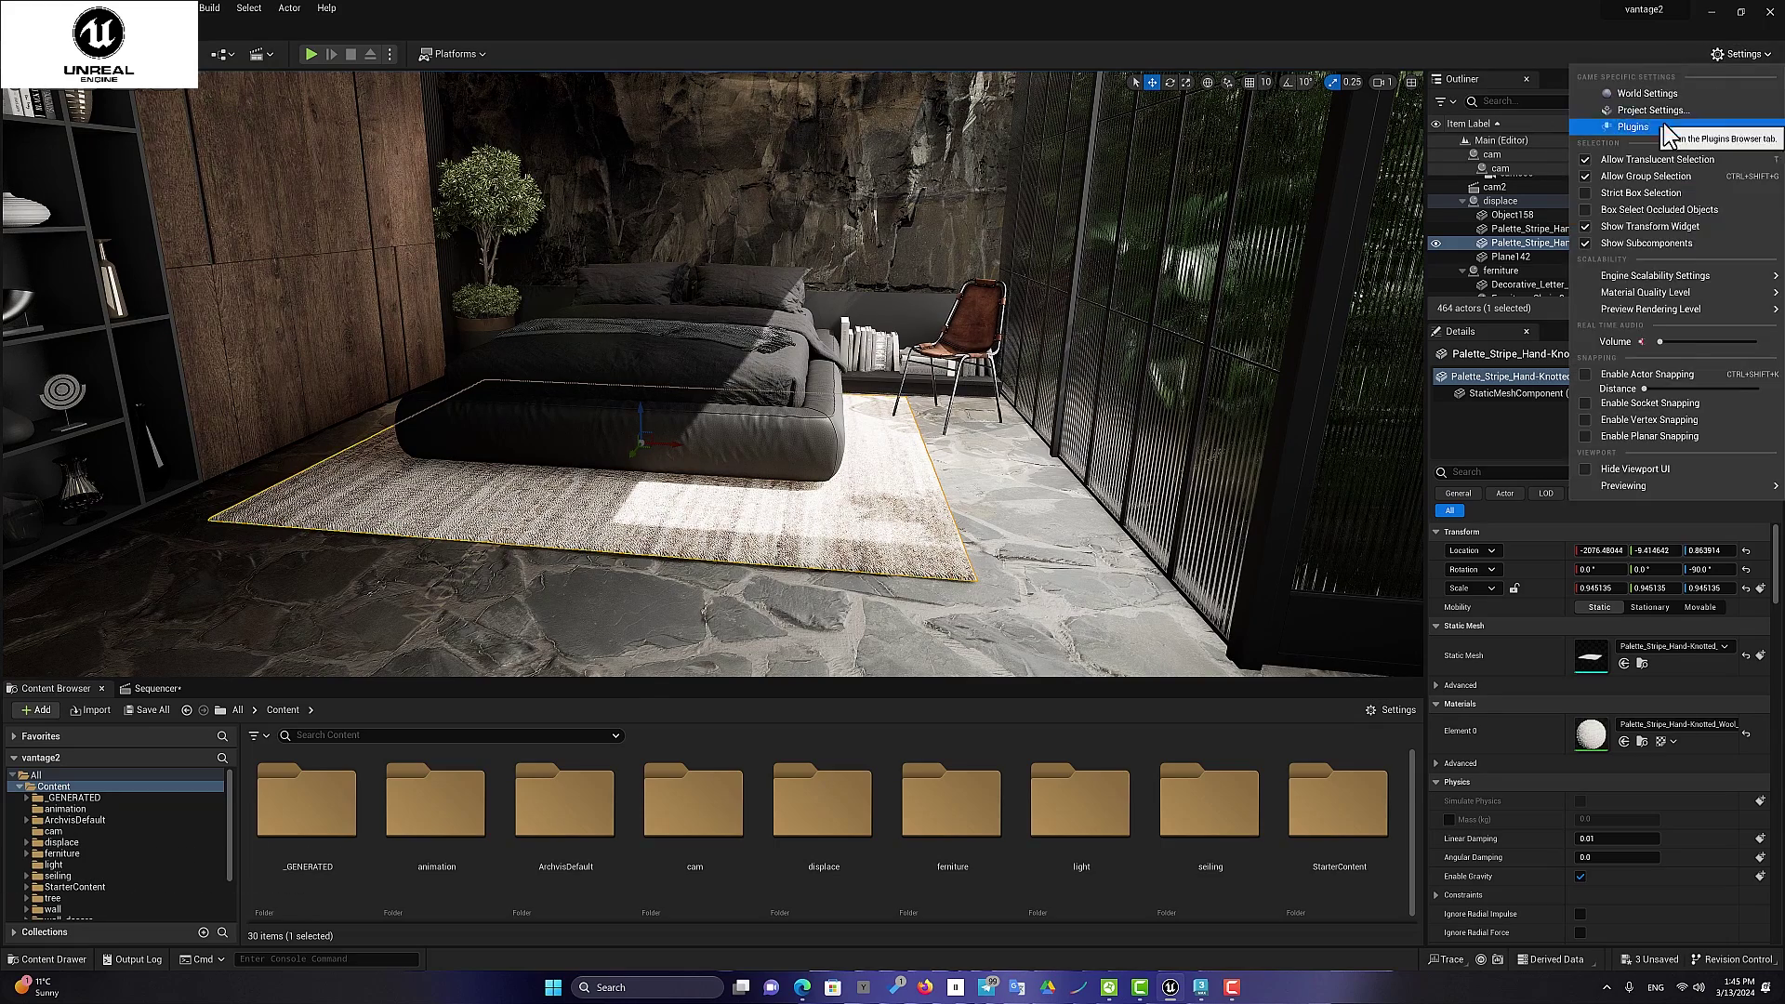
Open the Plugins browser, then create a new fur object grown over the rug
left_click(1636, 130)
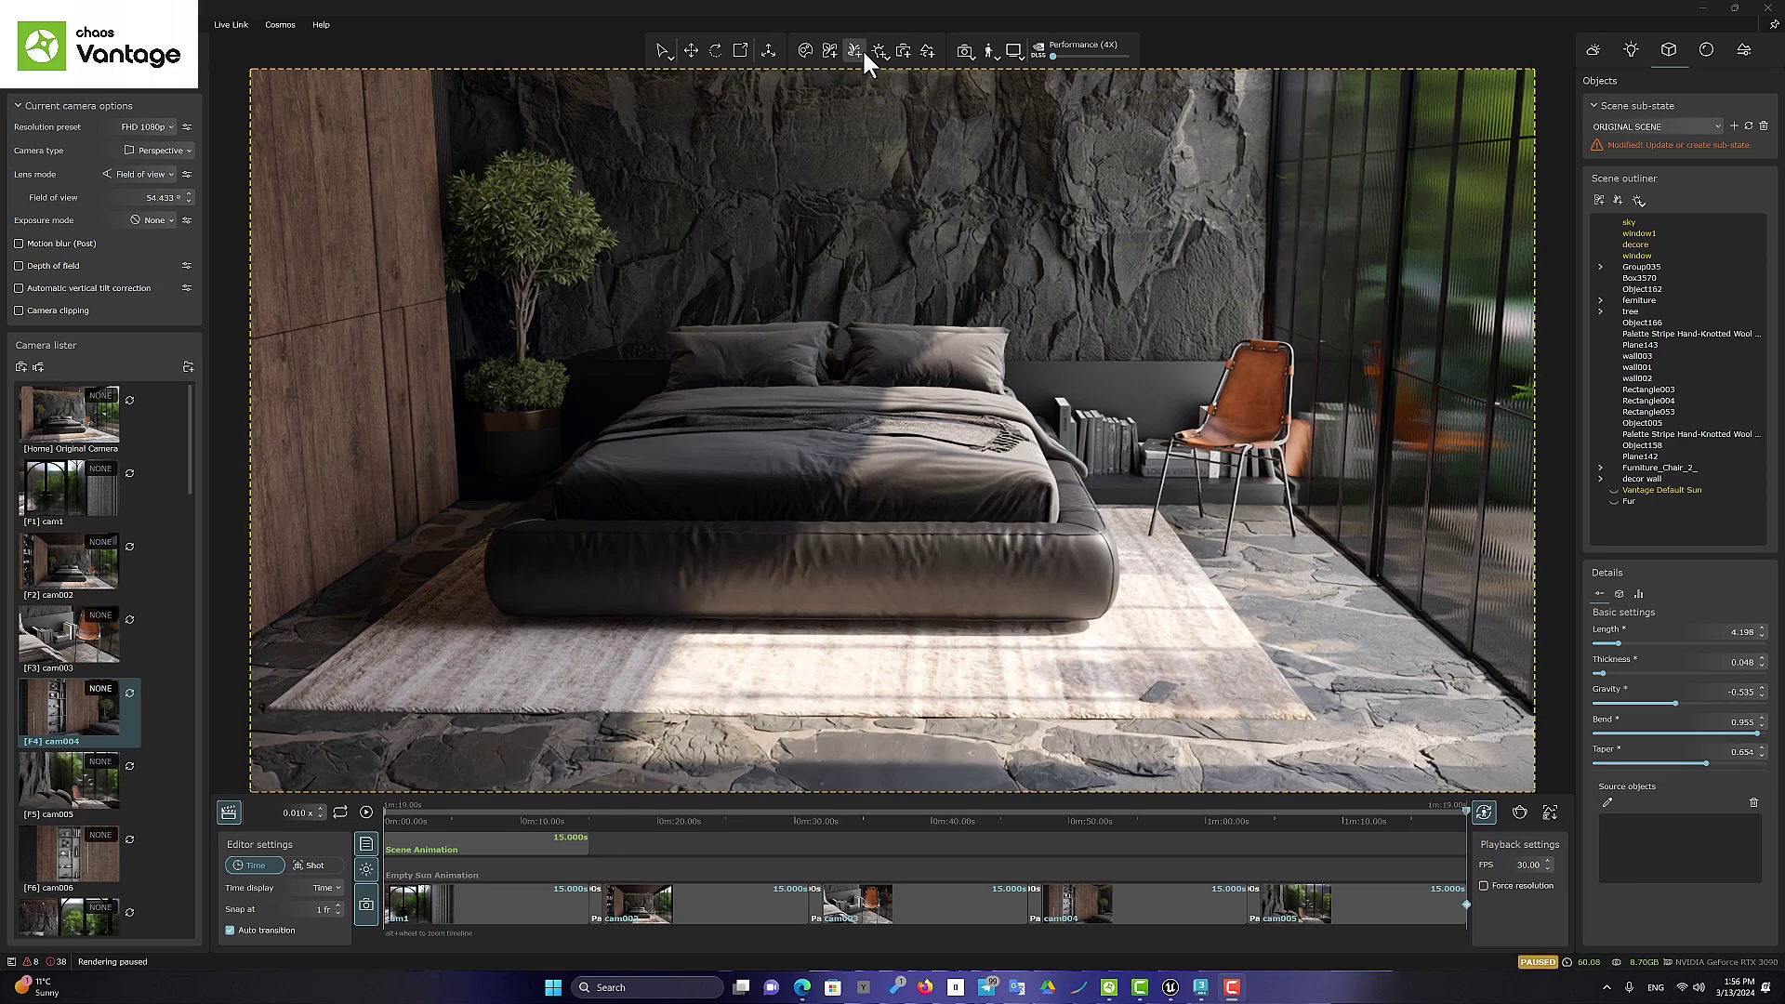
left_click(861, 51)
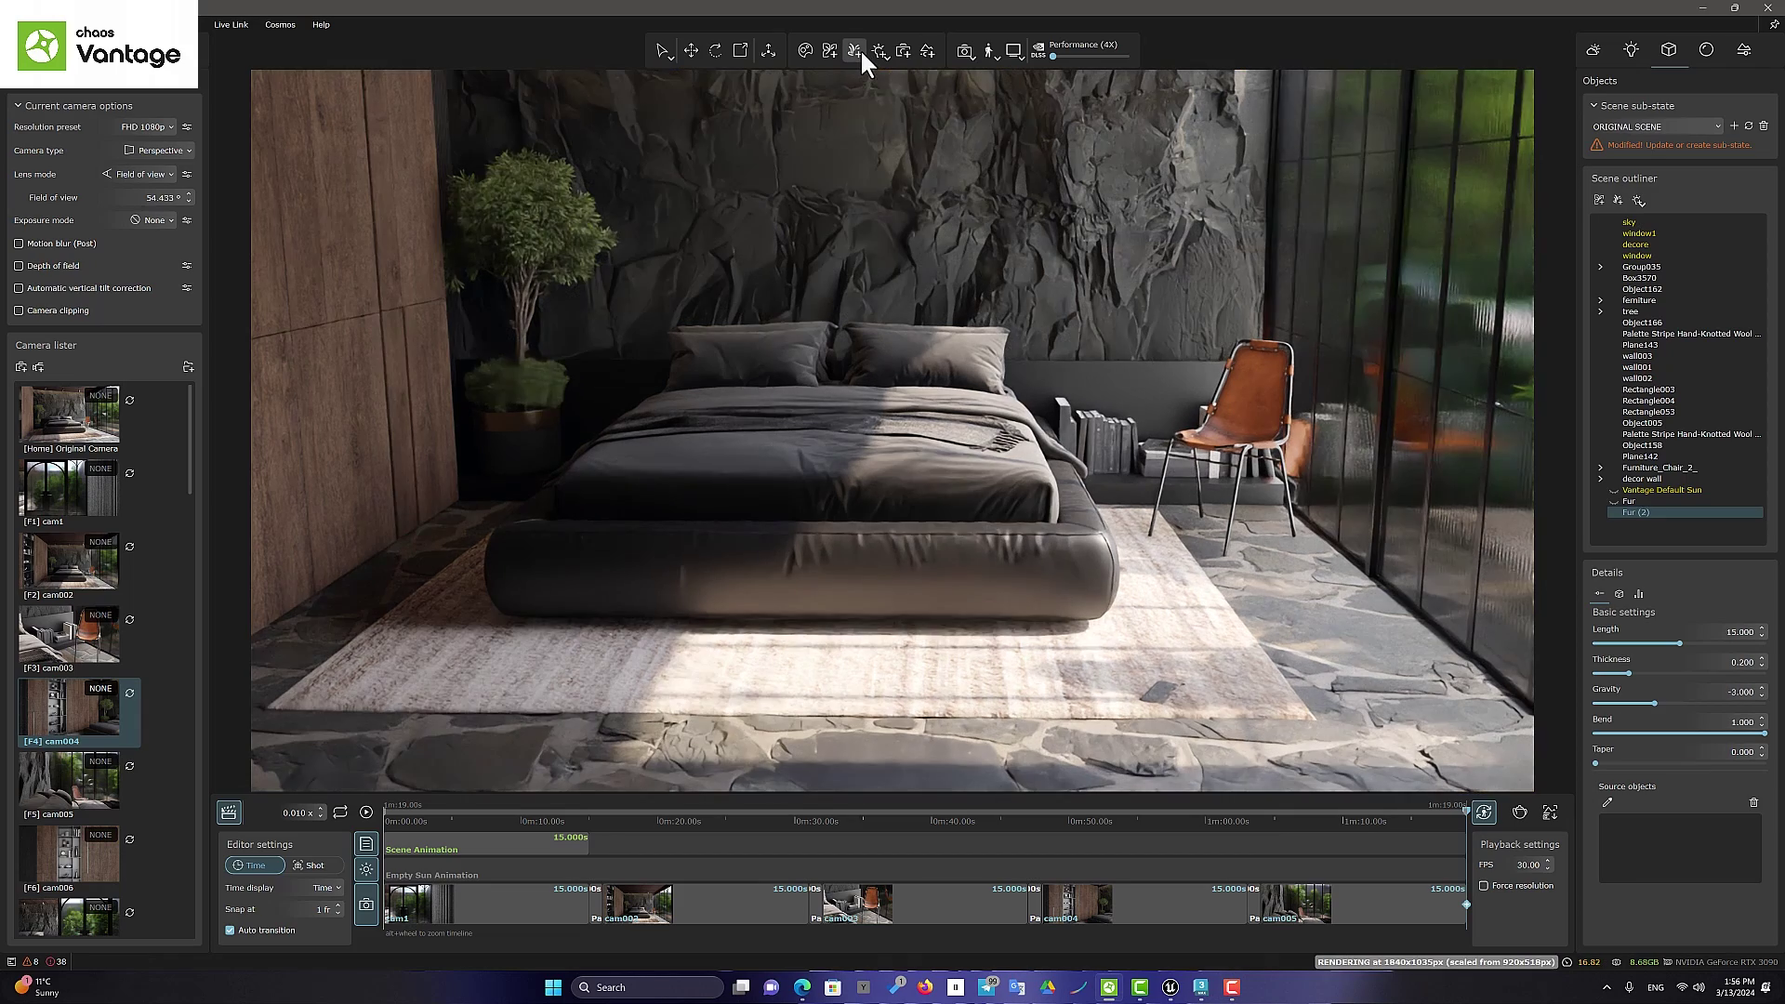
left_click(1053, 716)
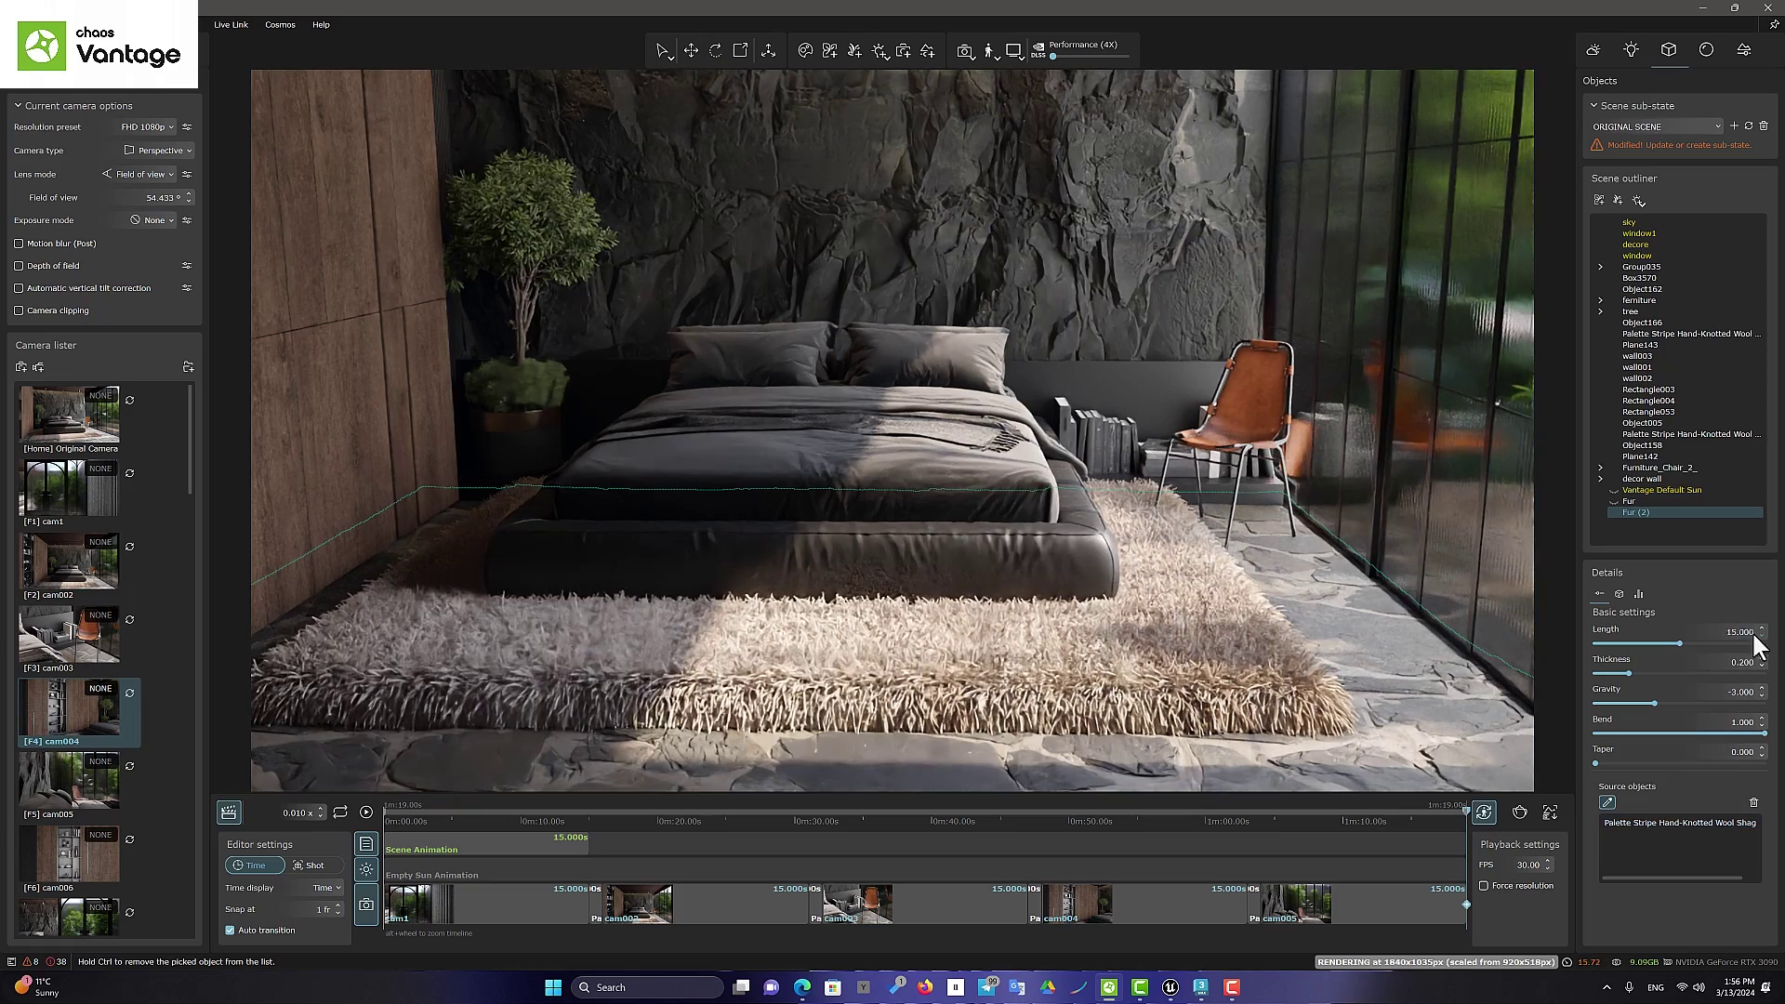
Set the rug fur Length to 4 and Thickness to 0.05
type("4")
key("Tab")
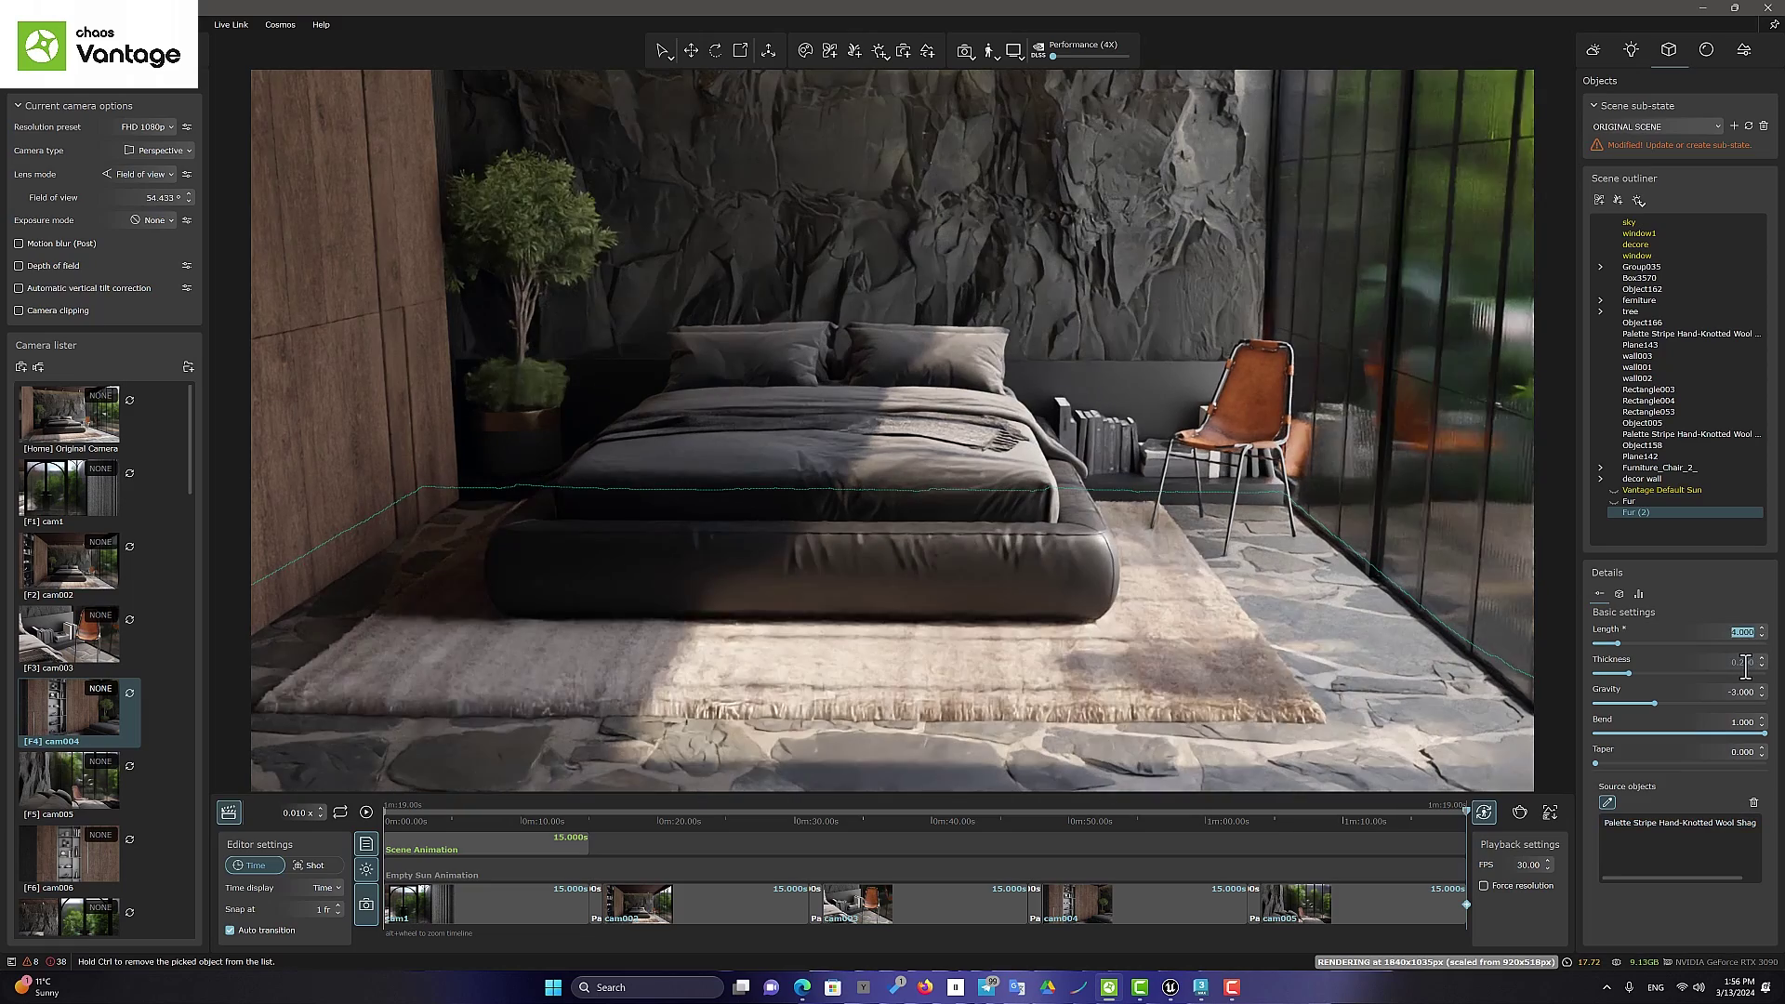
type("0.05")
key("Return")
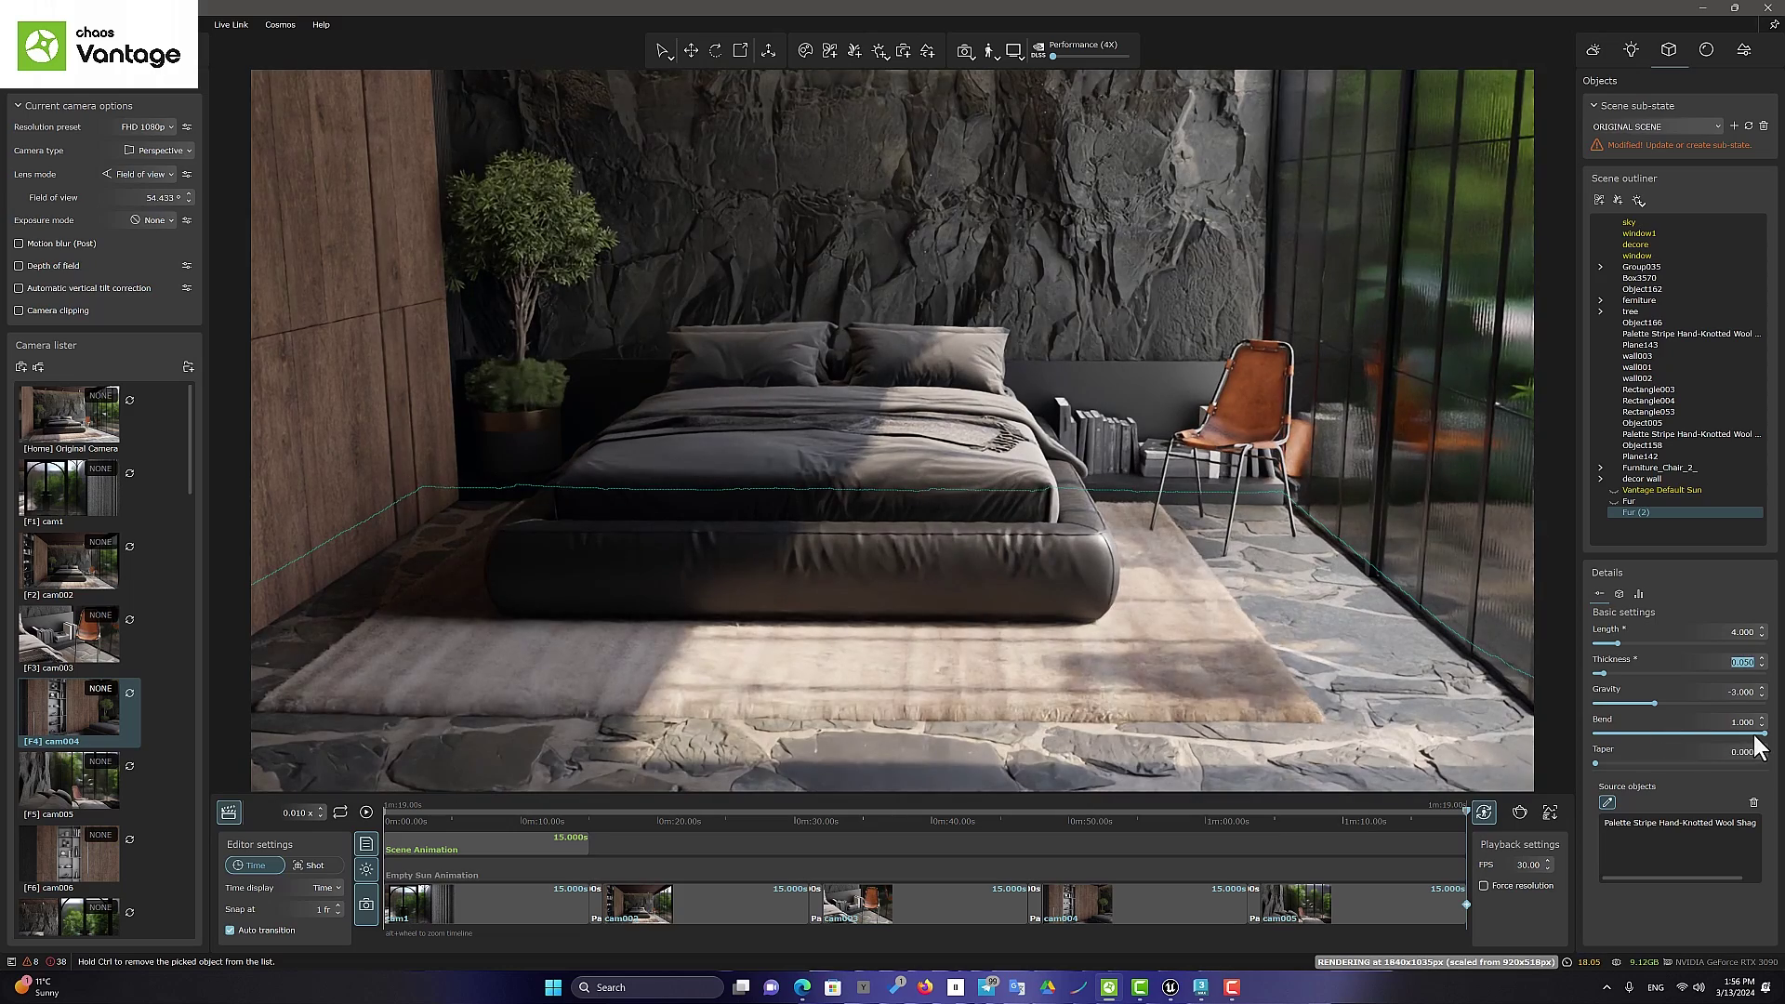
Set fur Bend to 0.934 and Taper to 0.078, then zoom in on the rug
left_click_drag(1755, 734, 1746, 736)
left_click_drag(1595, 763, 1615, 763)
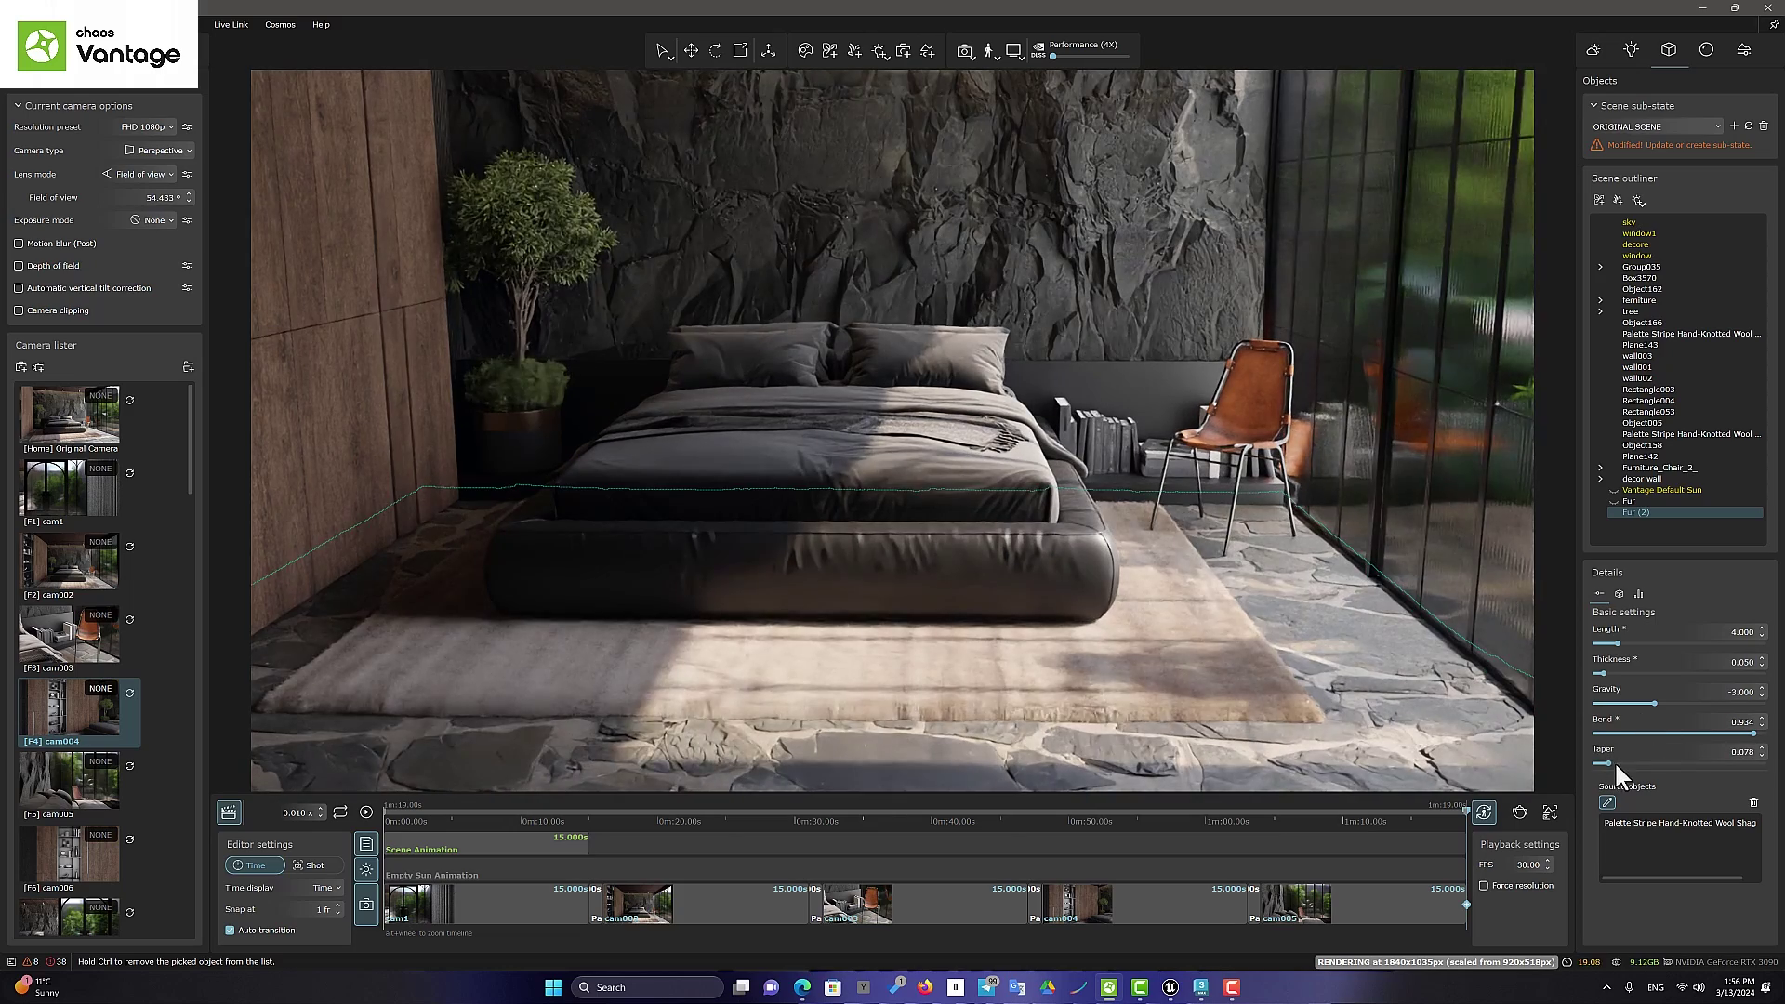
scroll(1219, 685, "up", 5)
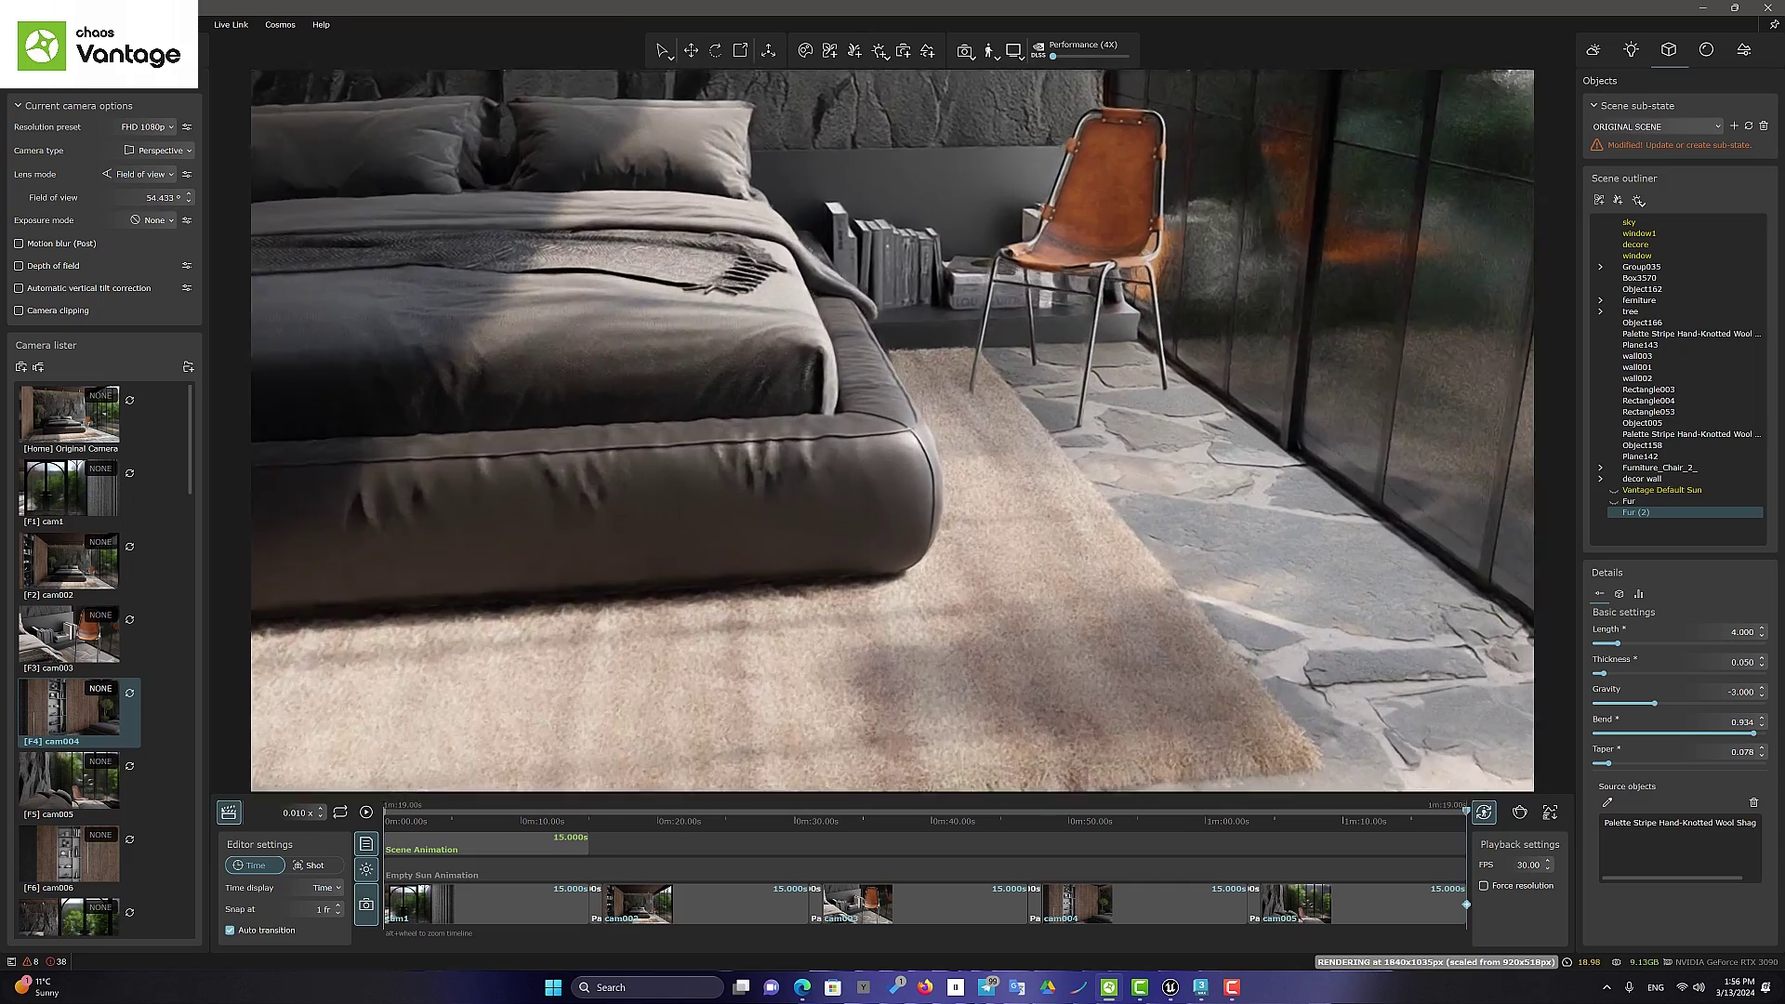
scroll(993, 533, "up", 5)
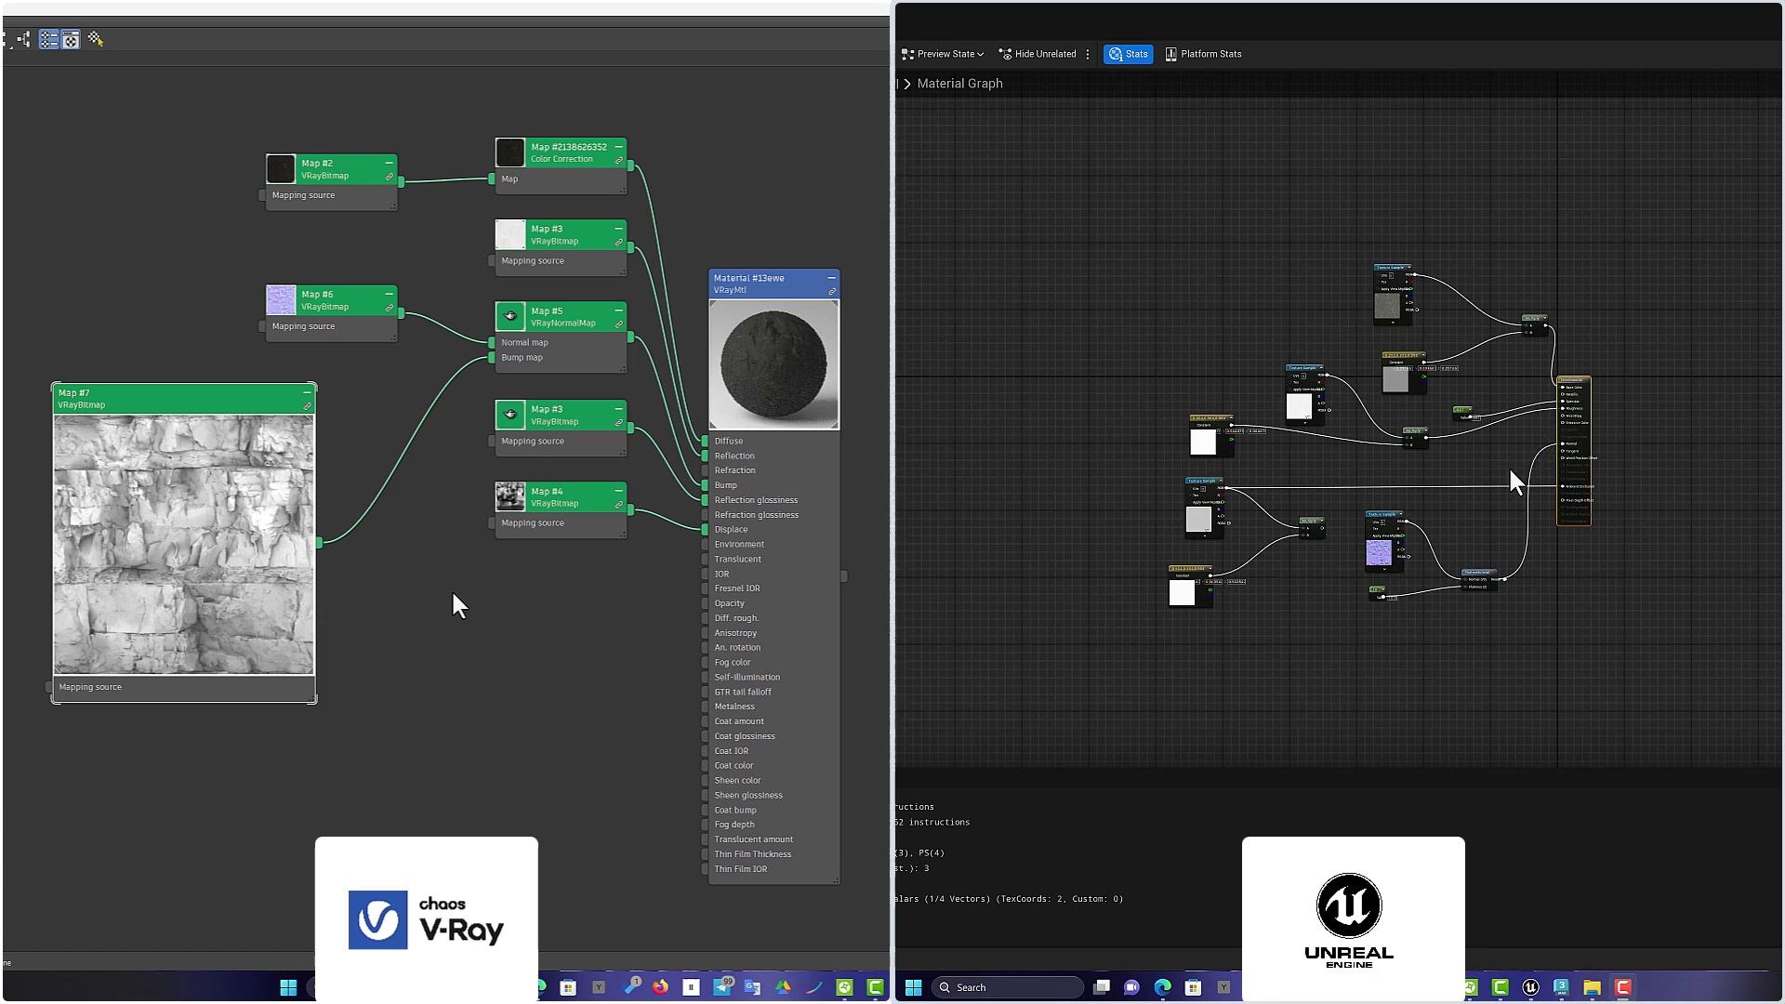
Move the Map #4 node lower in the wall material graph and show its larger preview
scroll(1510, 471, "up", 3)
right_click_drag(1385, 469, 1452, 451)
left_click_drag(526, 517, 482, 570)
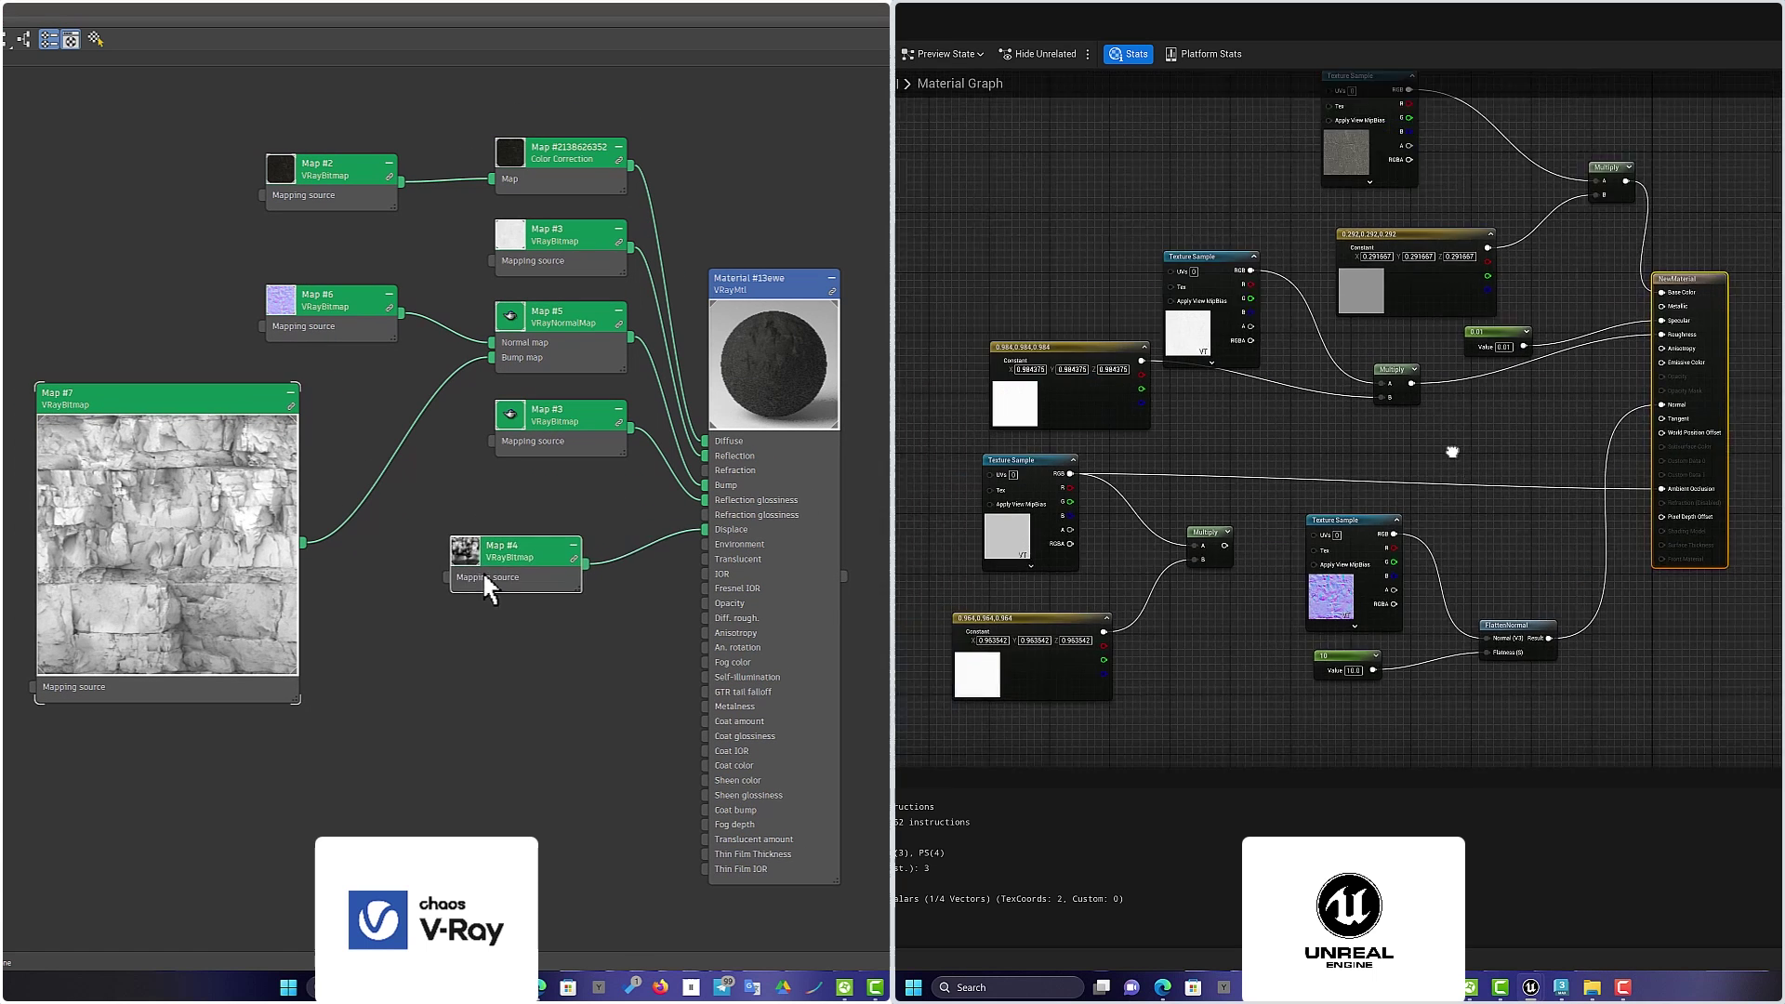
right_click(483, 585)
left_click(517, 638)
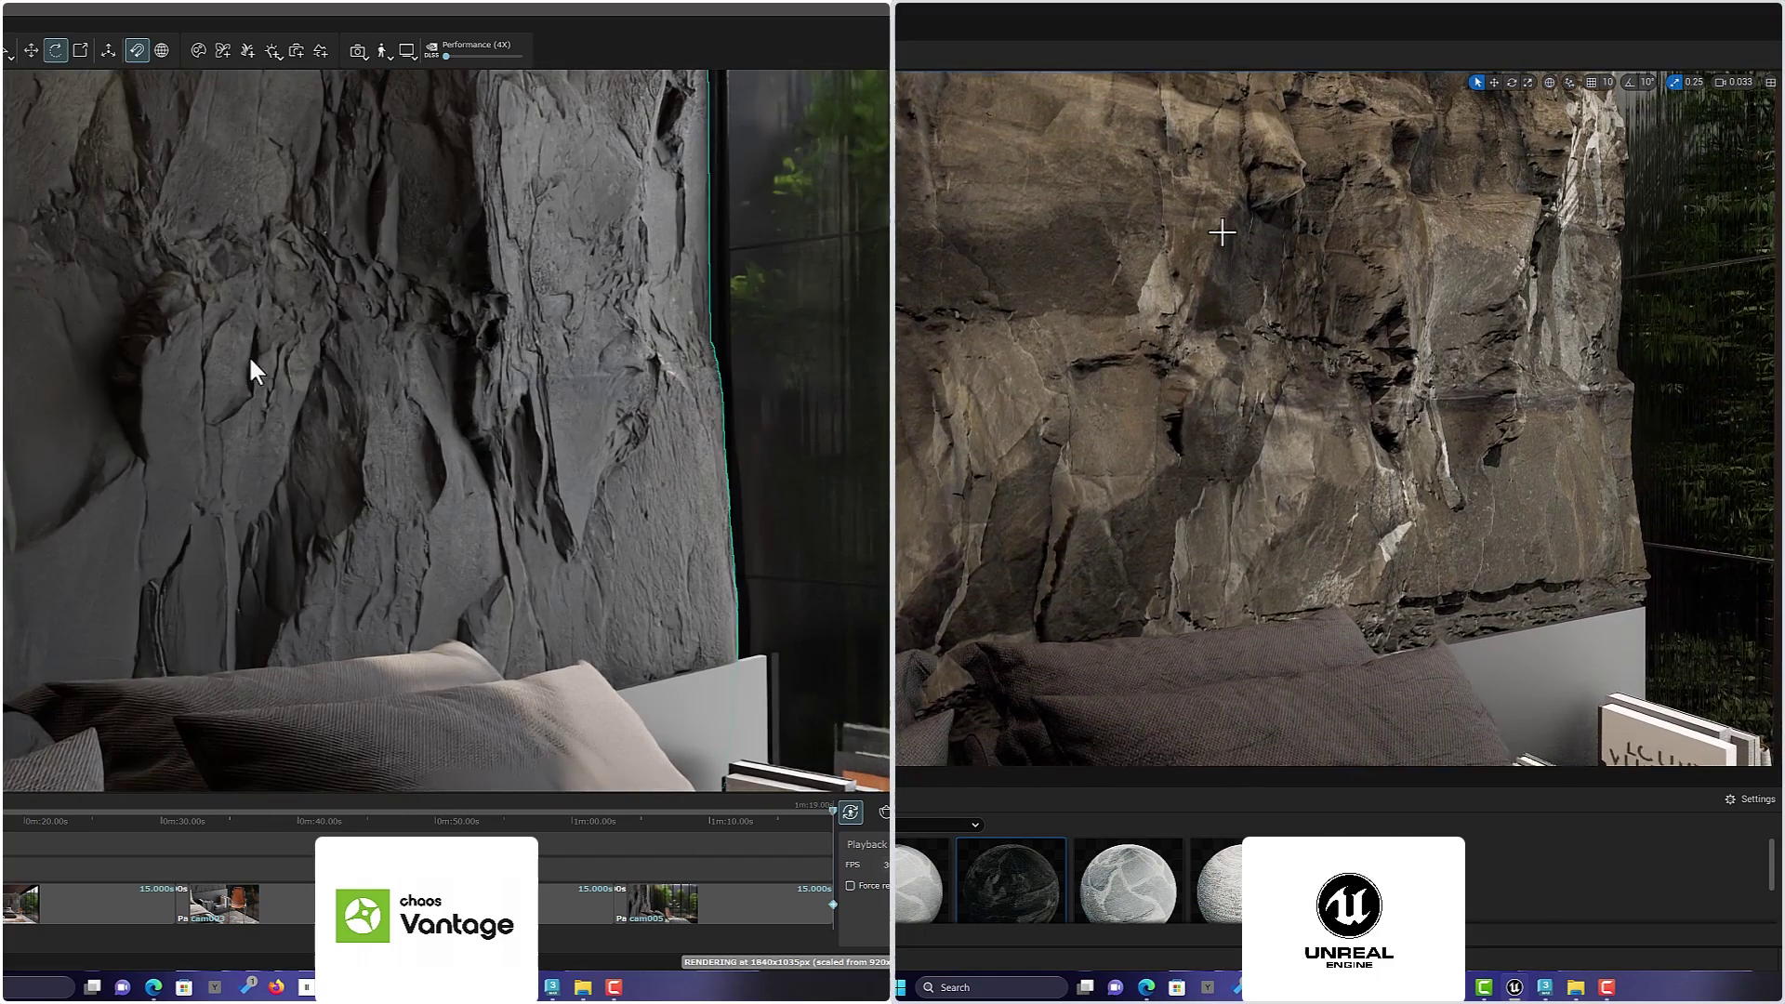
Select the stone wall, then bring up Nanite options for the Rectangle_78F8F0AA mesh asset
left_click(384, 321)
key("e")
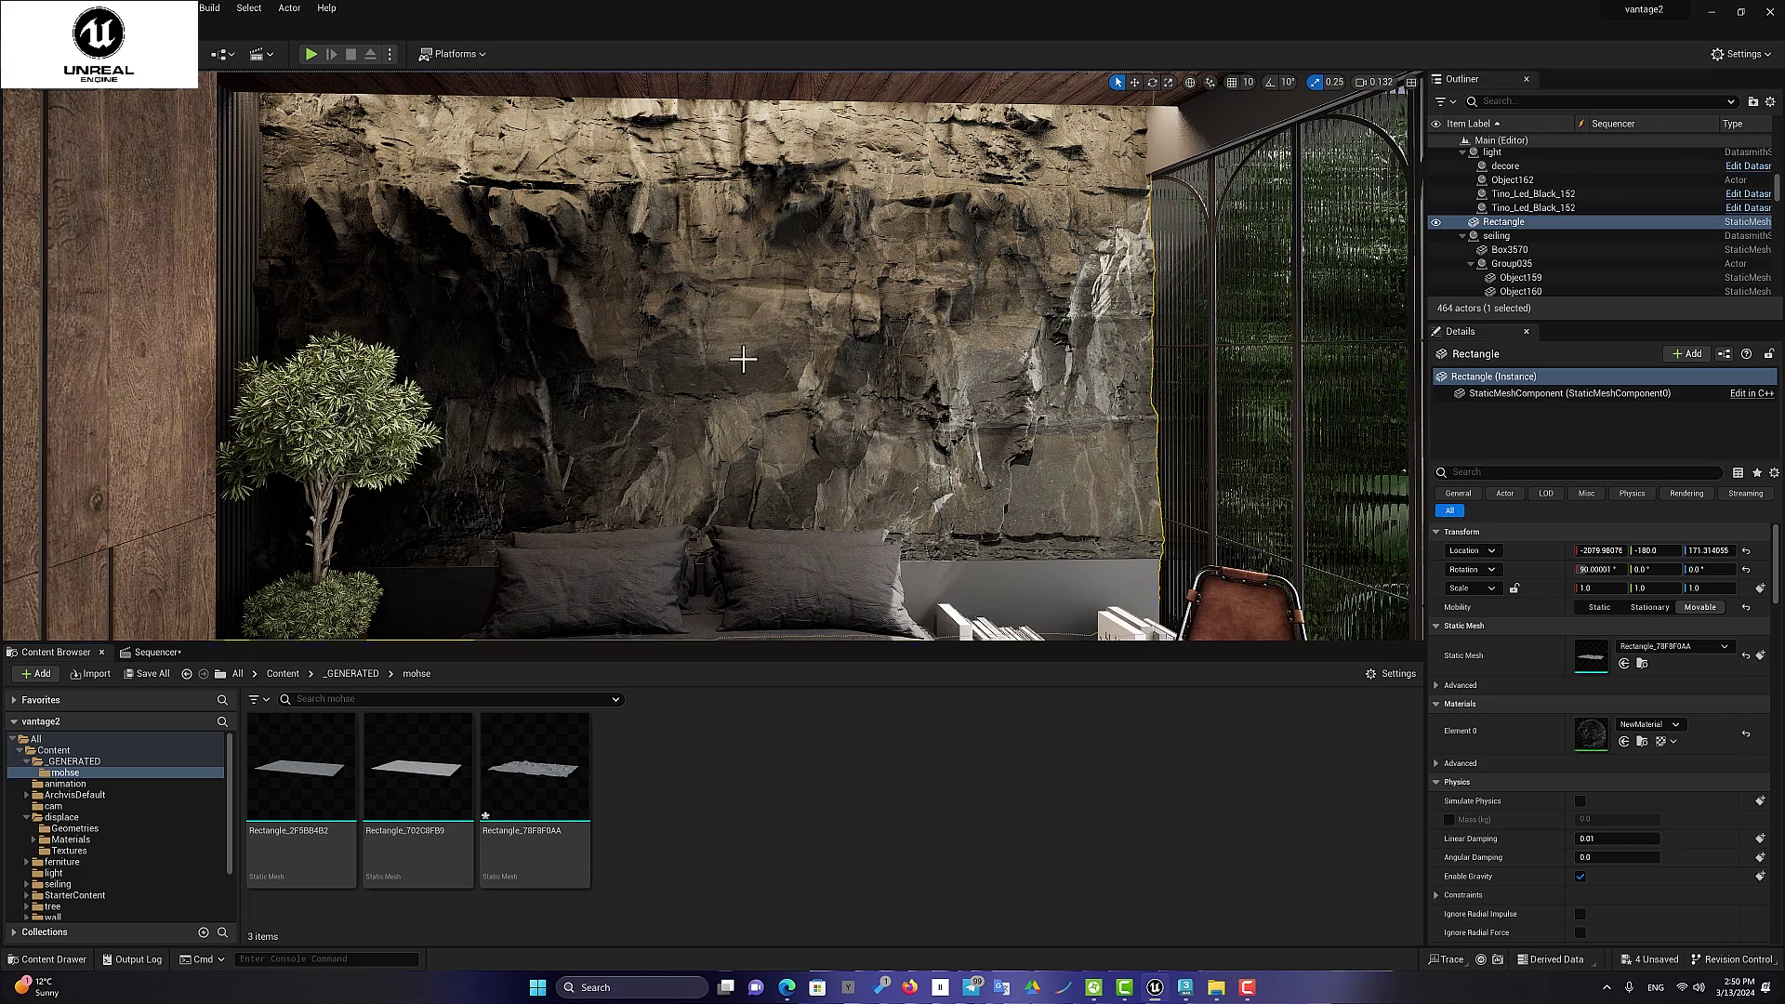
left_click(532, 764)
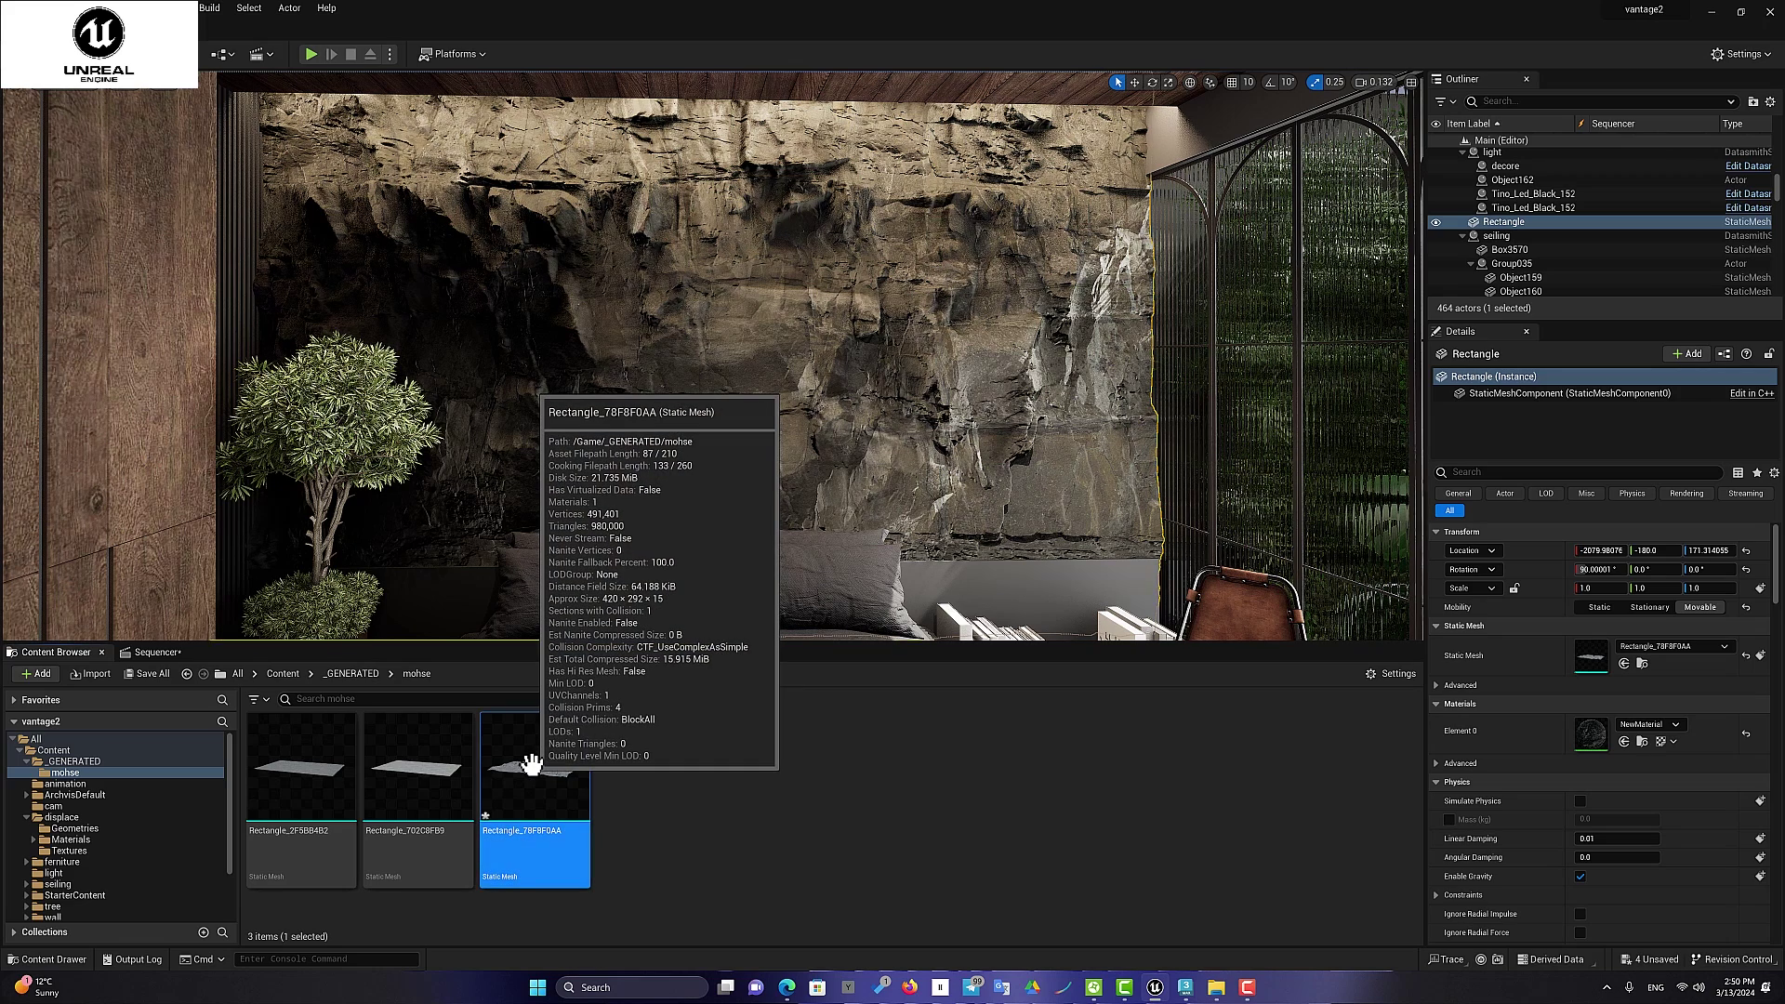
right_click(532, 764)
mouse_move(625, 347)
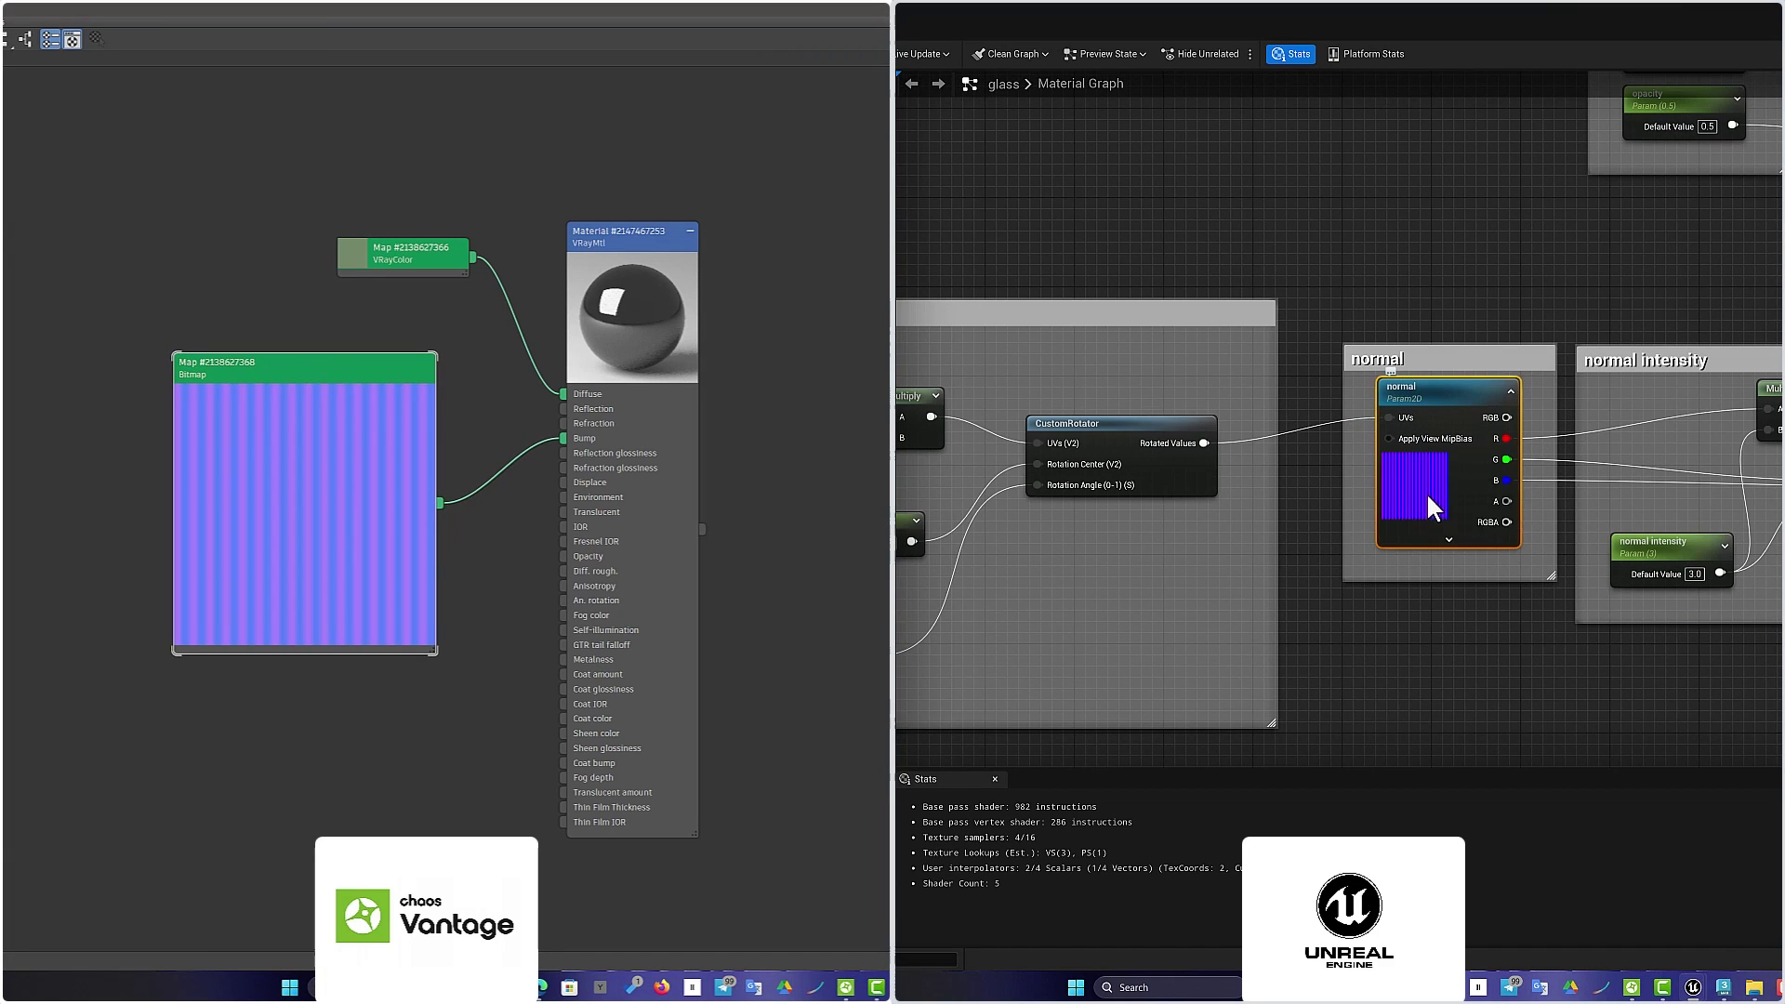
Zoom into the glass normal texture parameter and close the enlarged stripe bitmap preview
scroll(1383, 490, "down", 2)
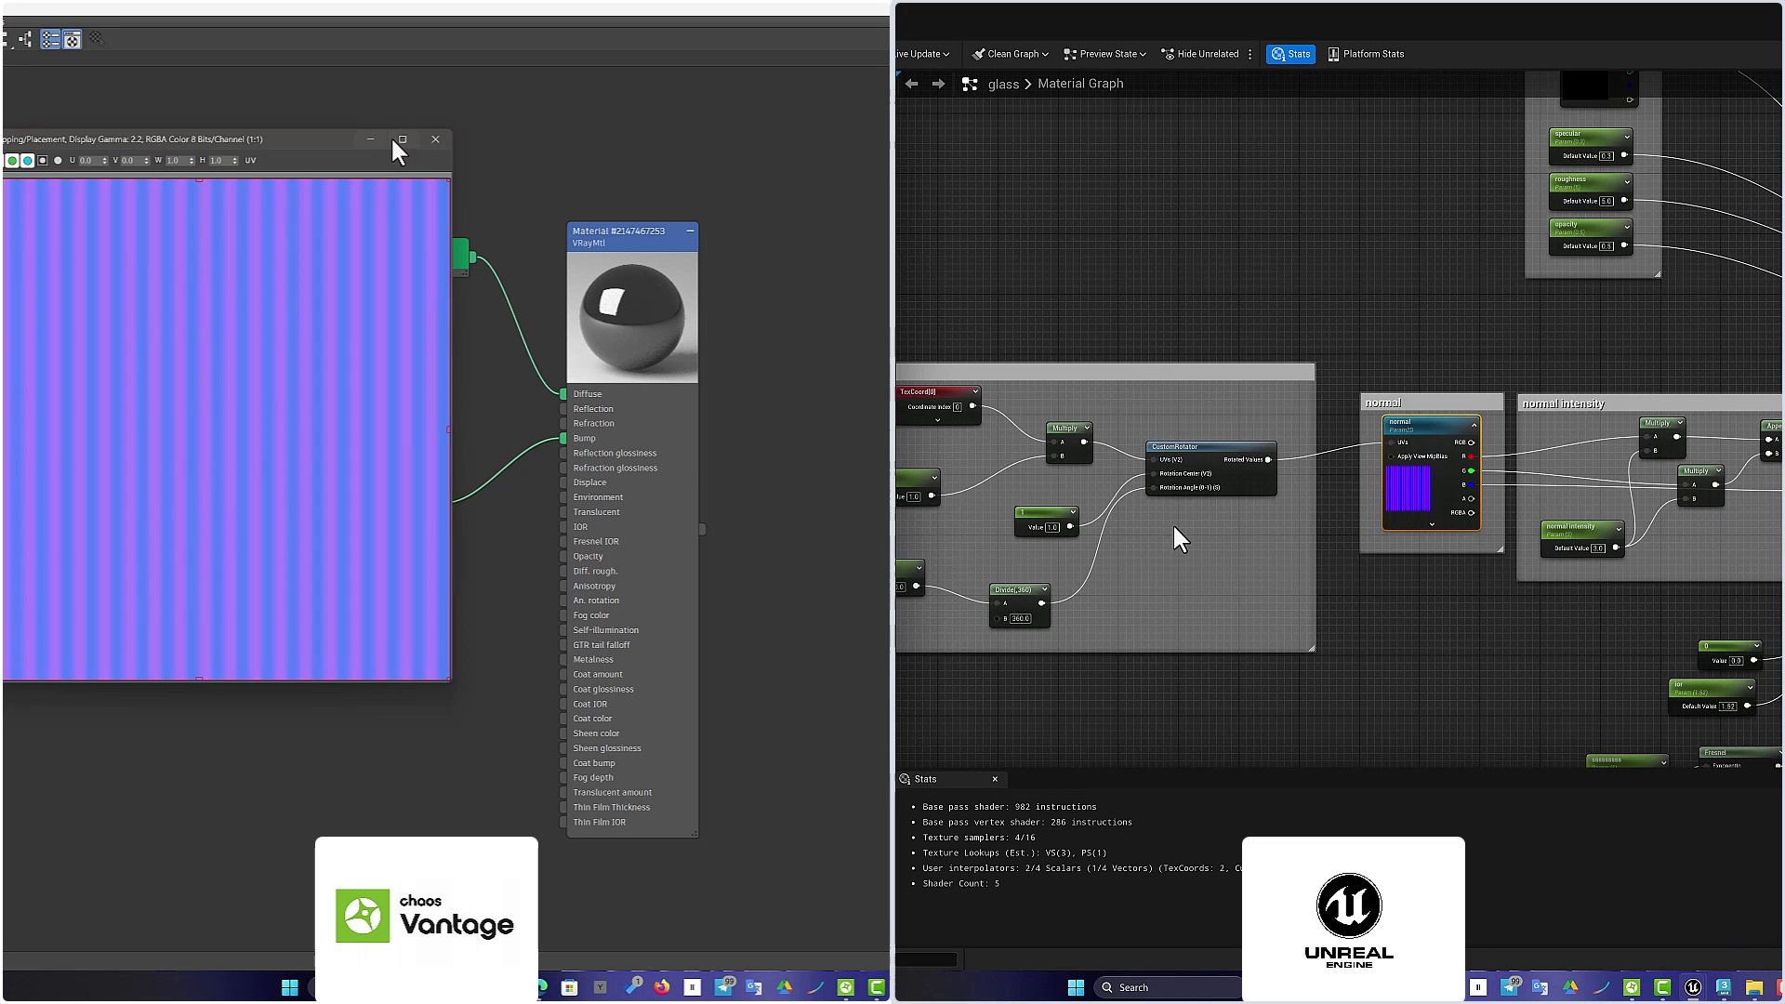
left_click(435, 138)
scroll(1139, 461, "up", 2)
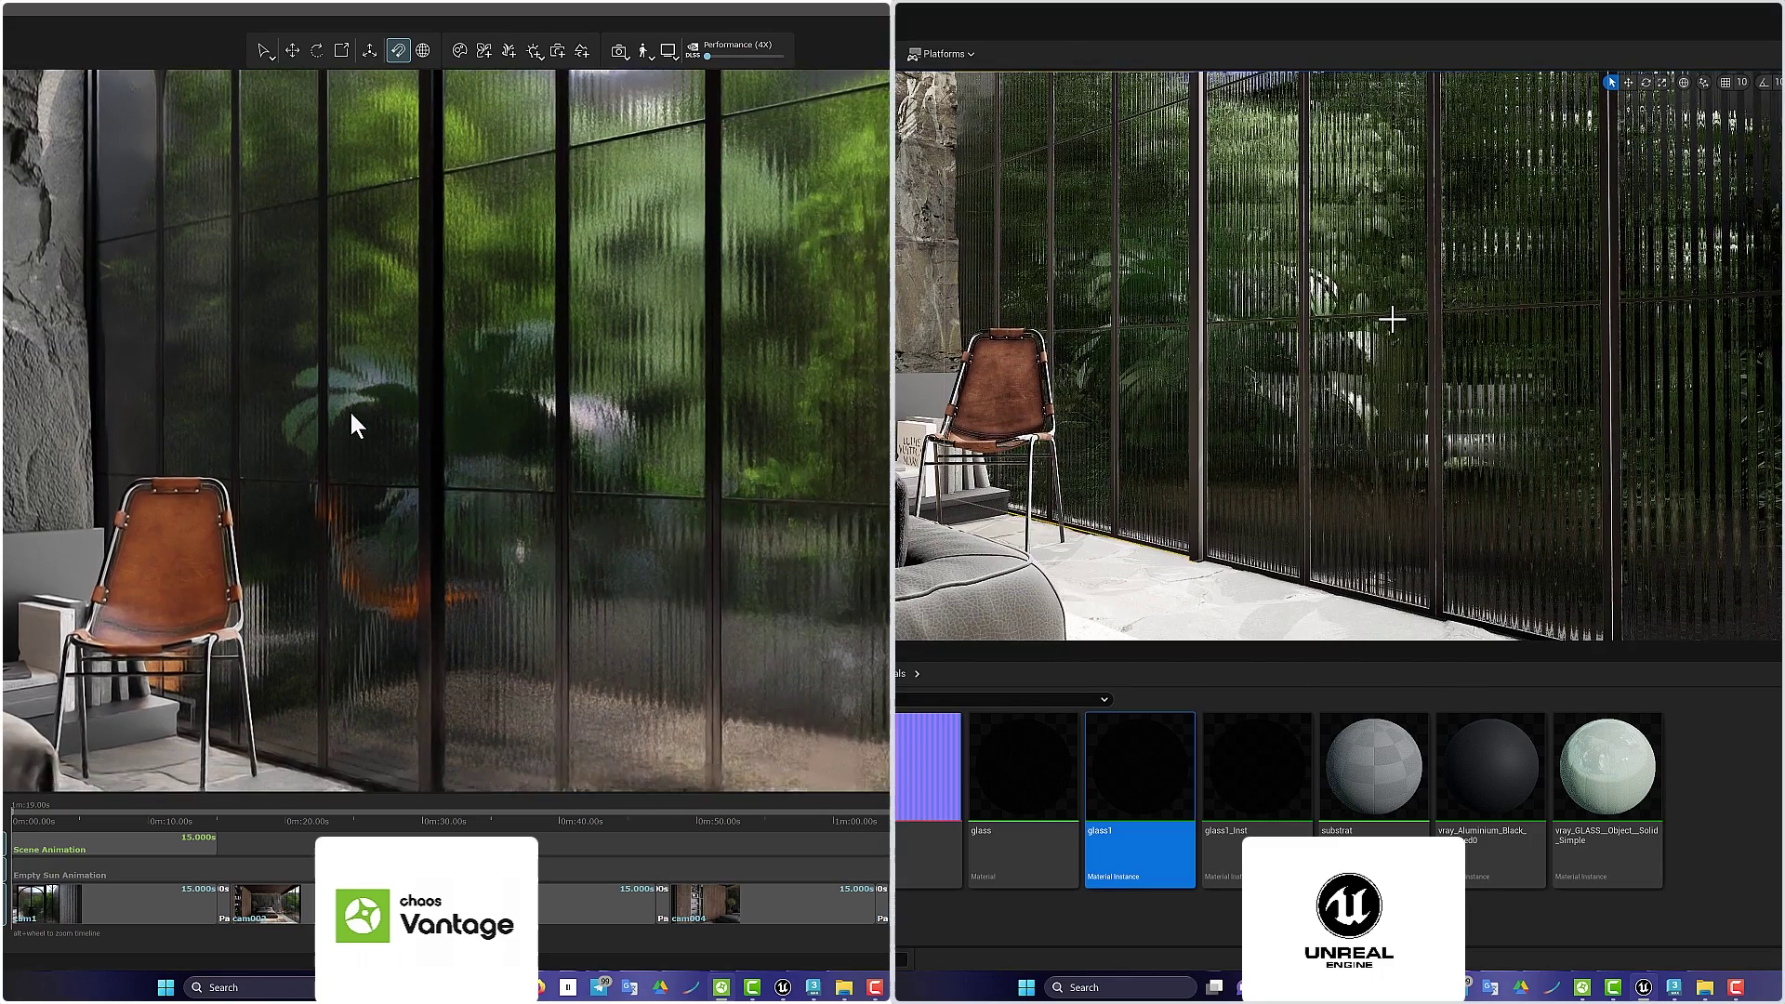
Switch the Vantage view from cam1 to cam005, looking through the fluted glass doors
key("e")
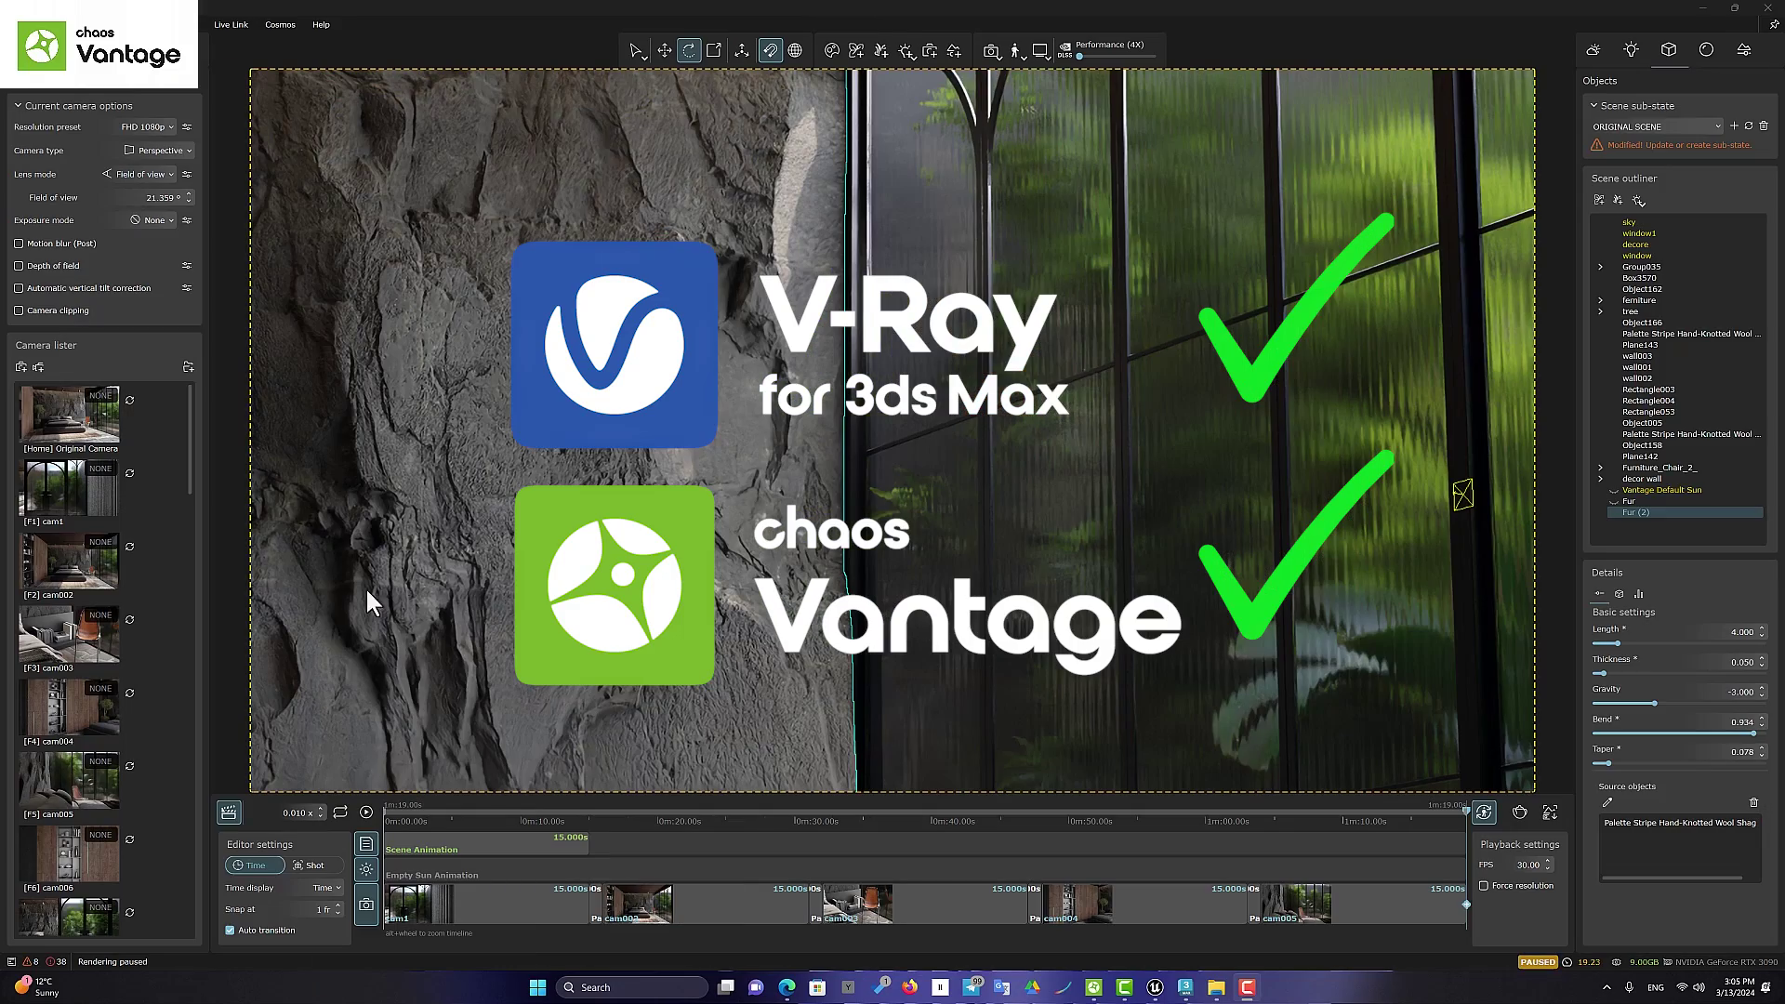
left_click(56, 476)
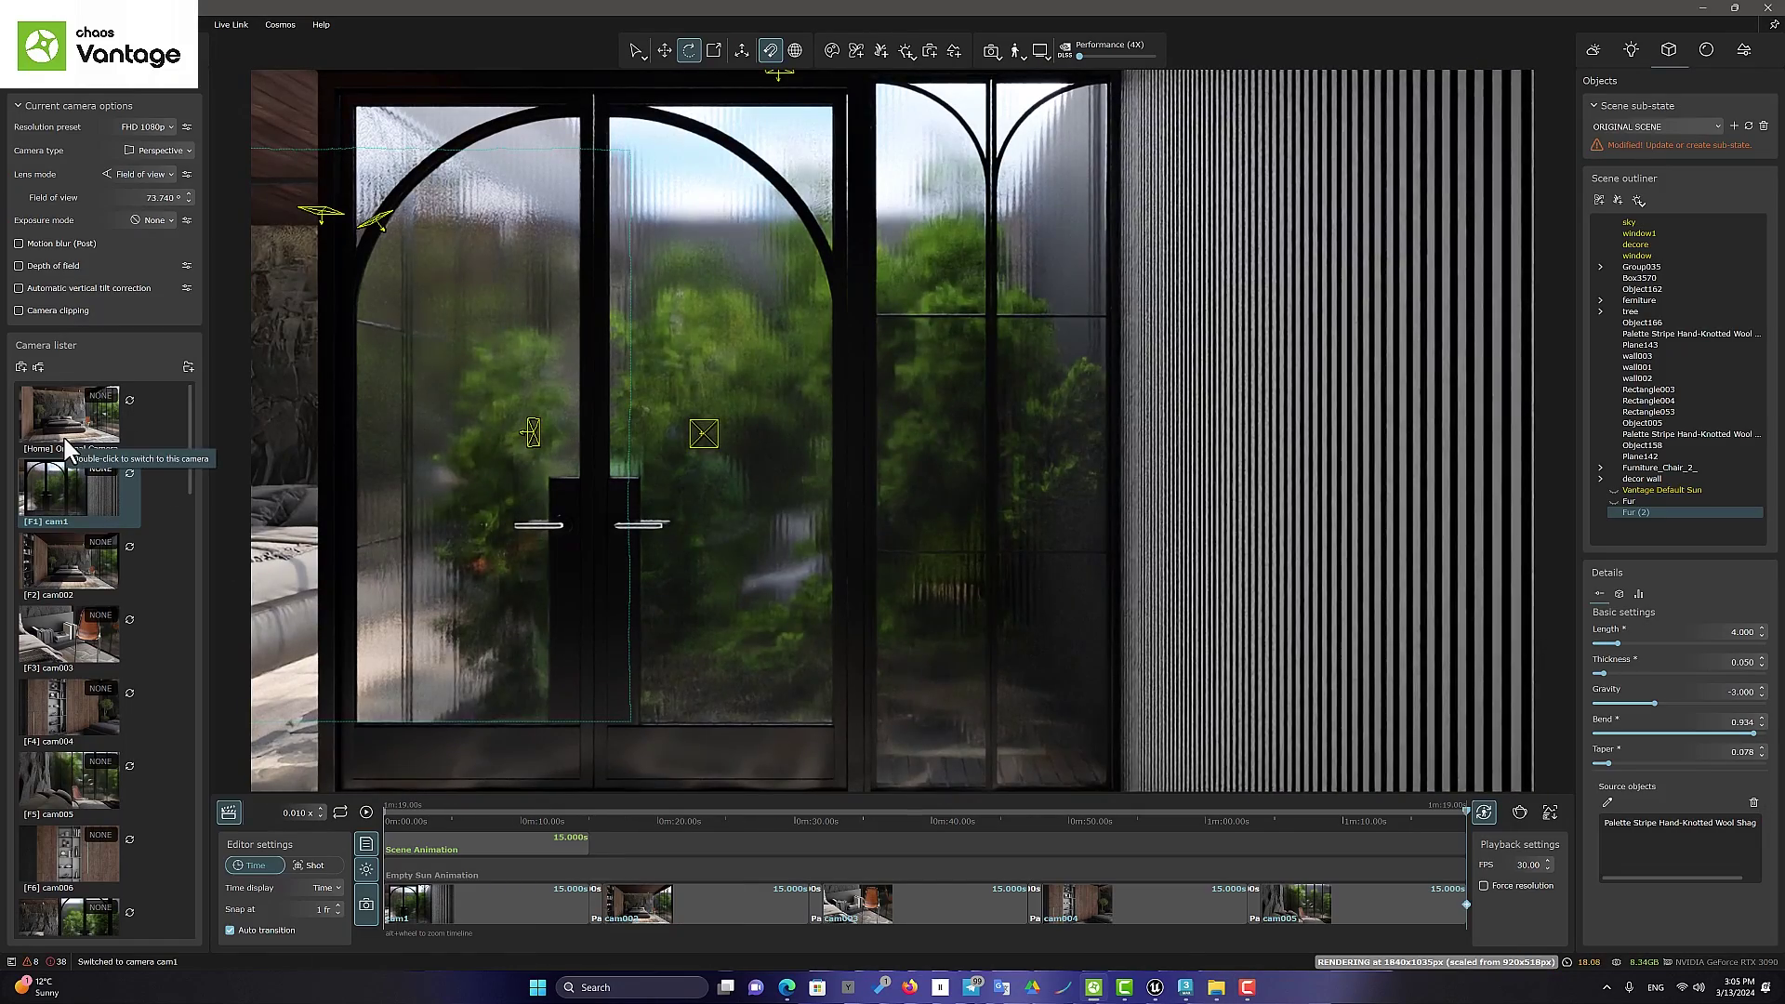
double_click(92, 790)
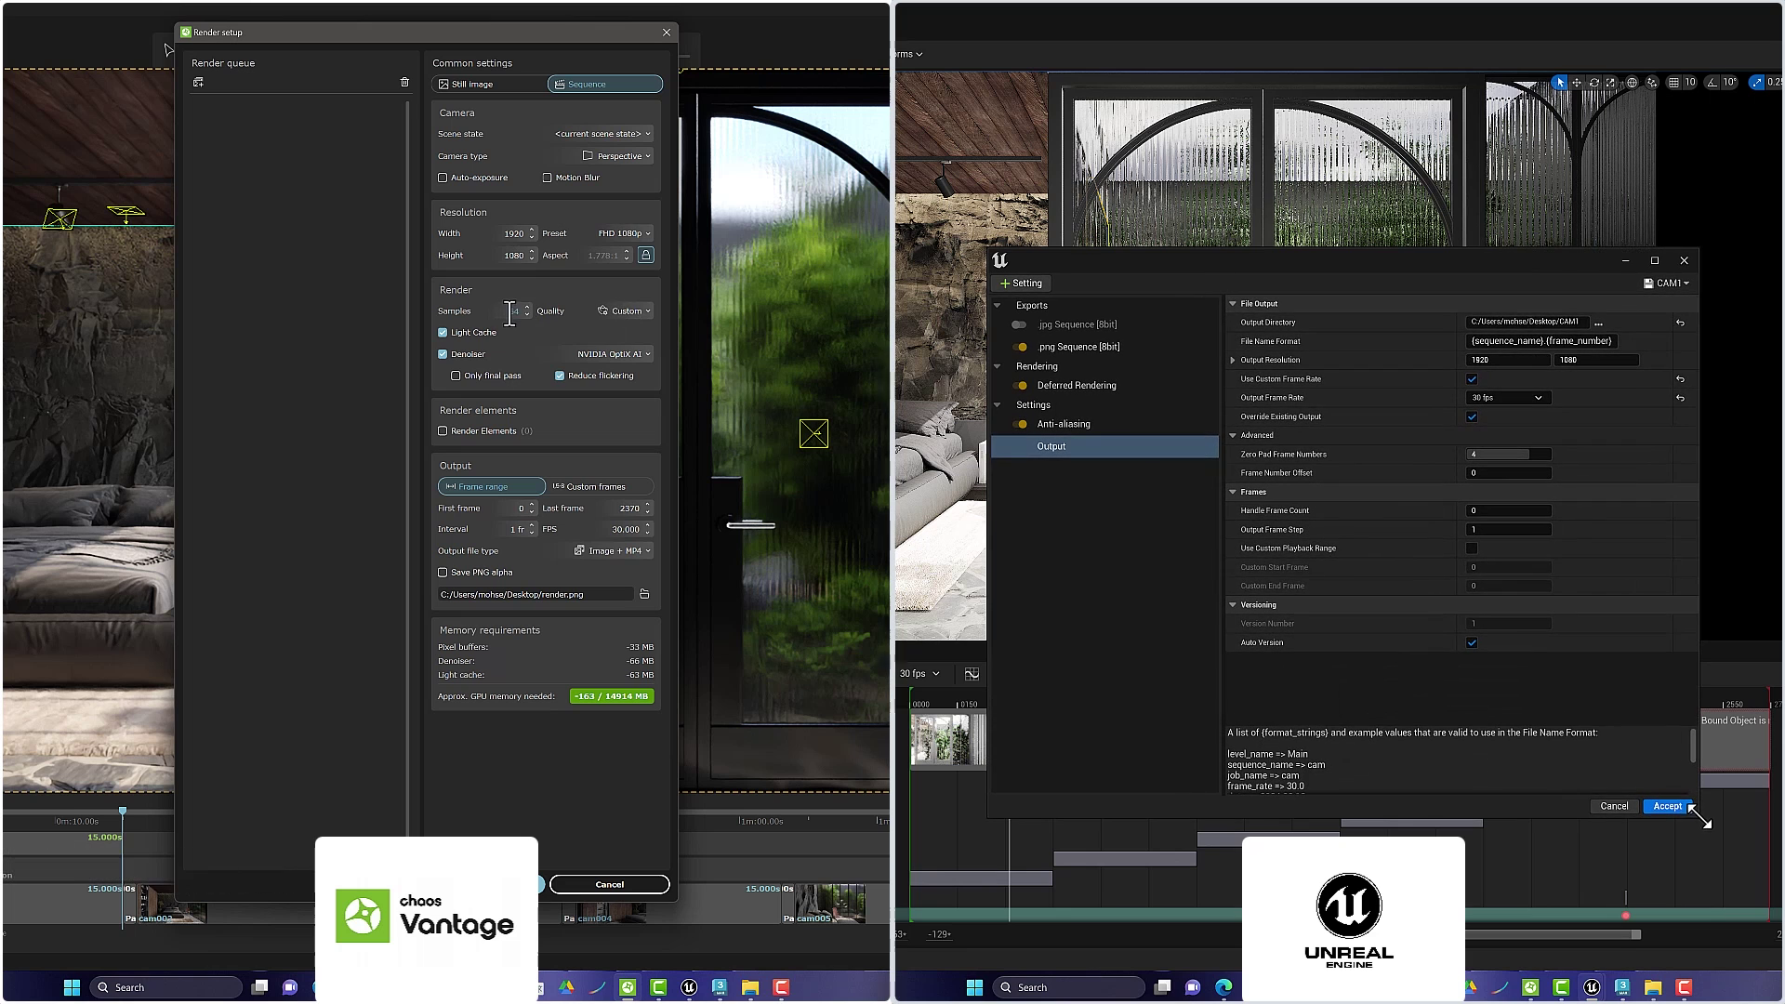
Set Samples to 32, keep 30 fps output, and start both the Vantage and Unreal local renders
type("32")
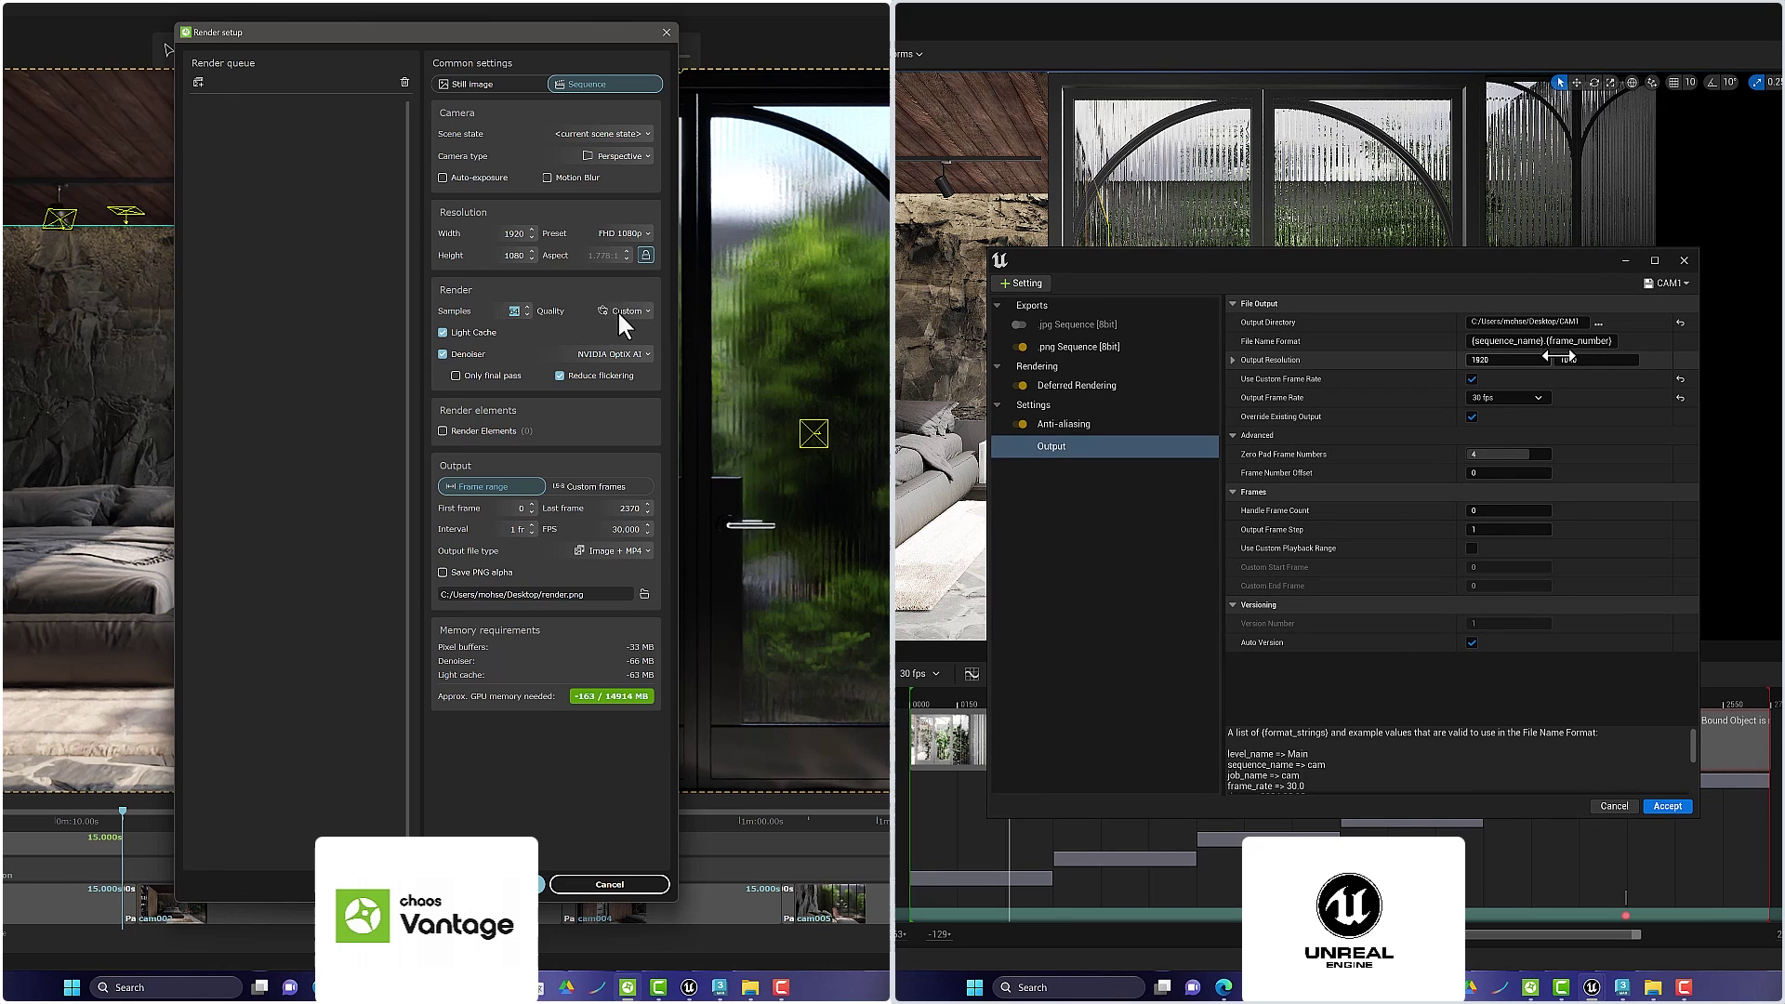
left_click(1506, 397)
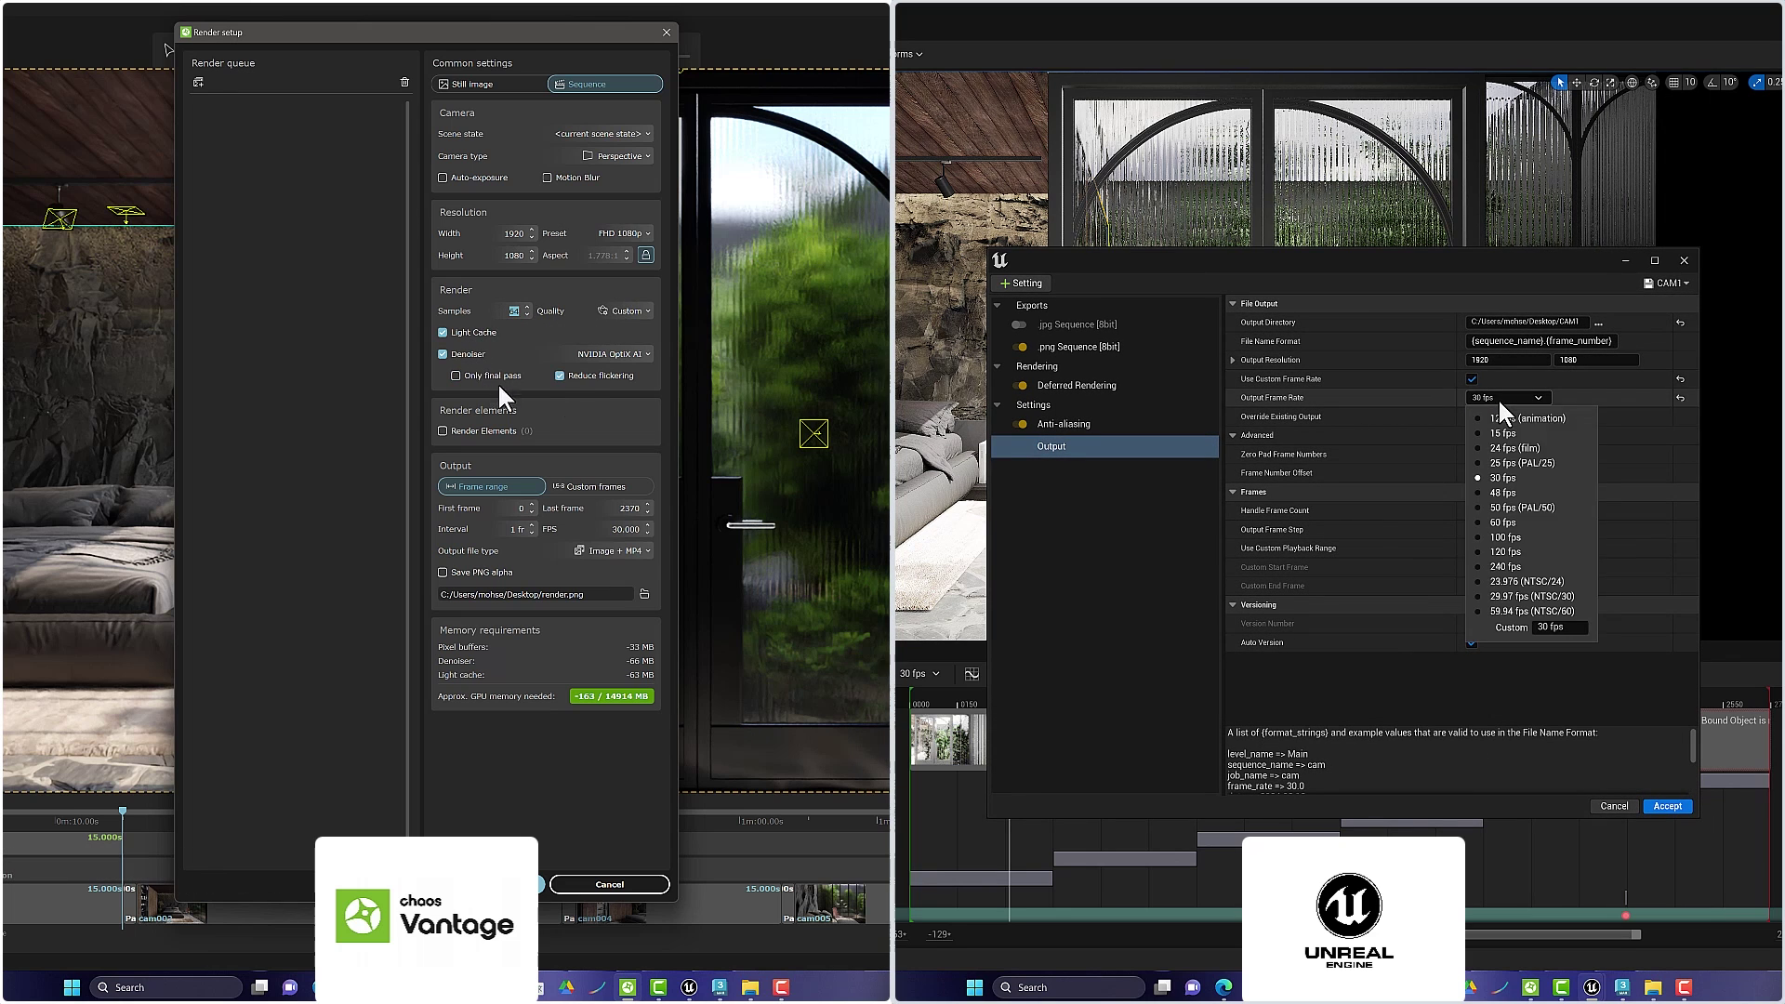
left_click(1498, 470)
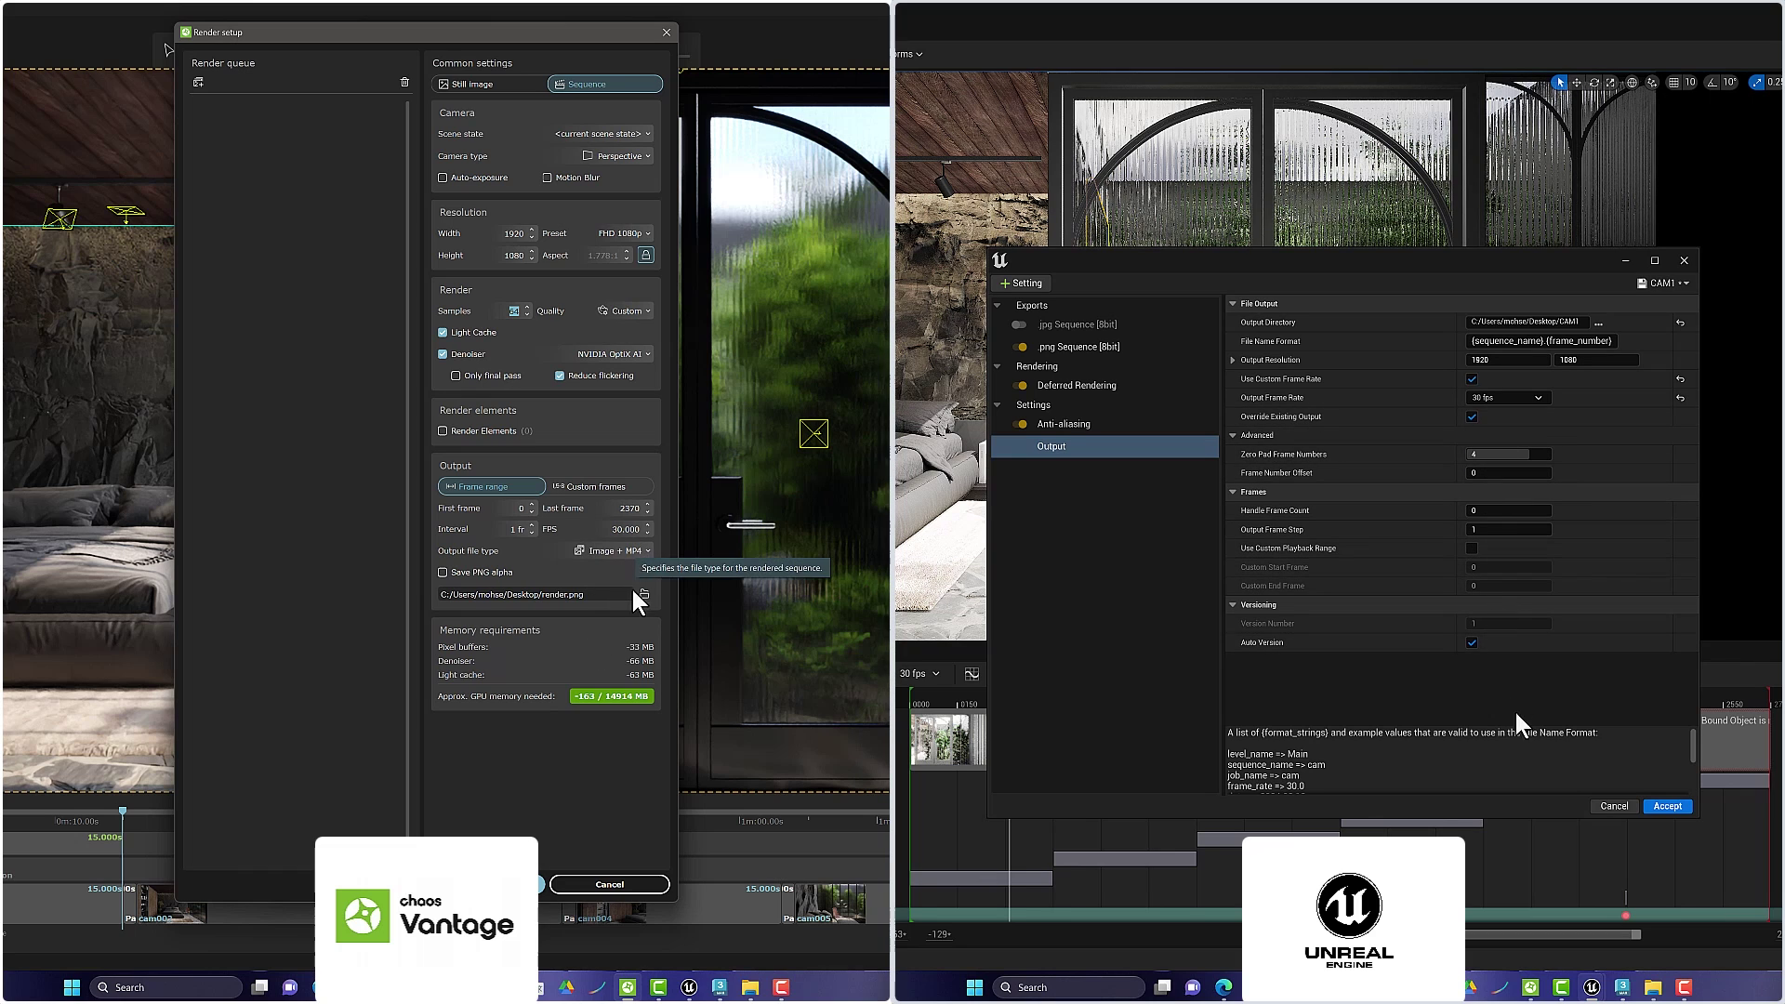
left_click(1654, 807)
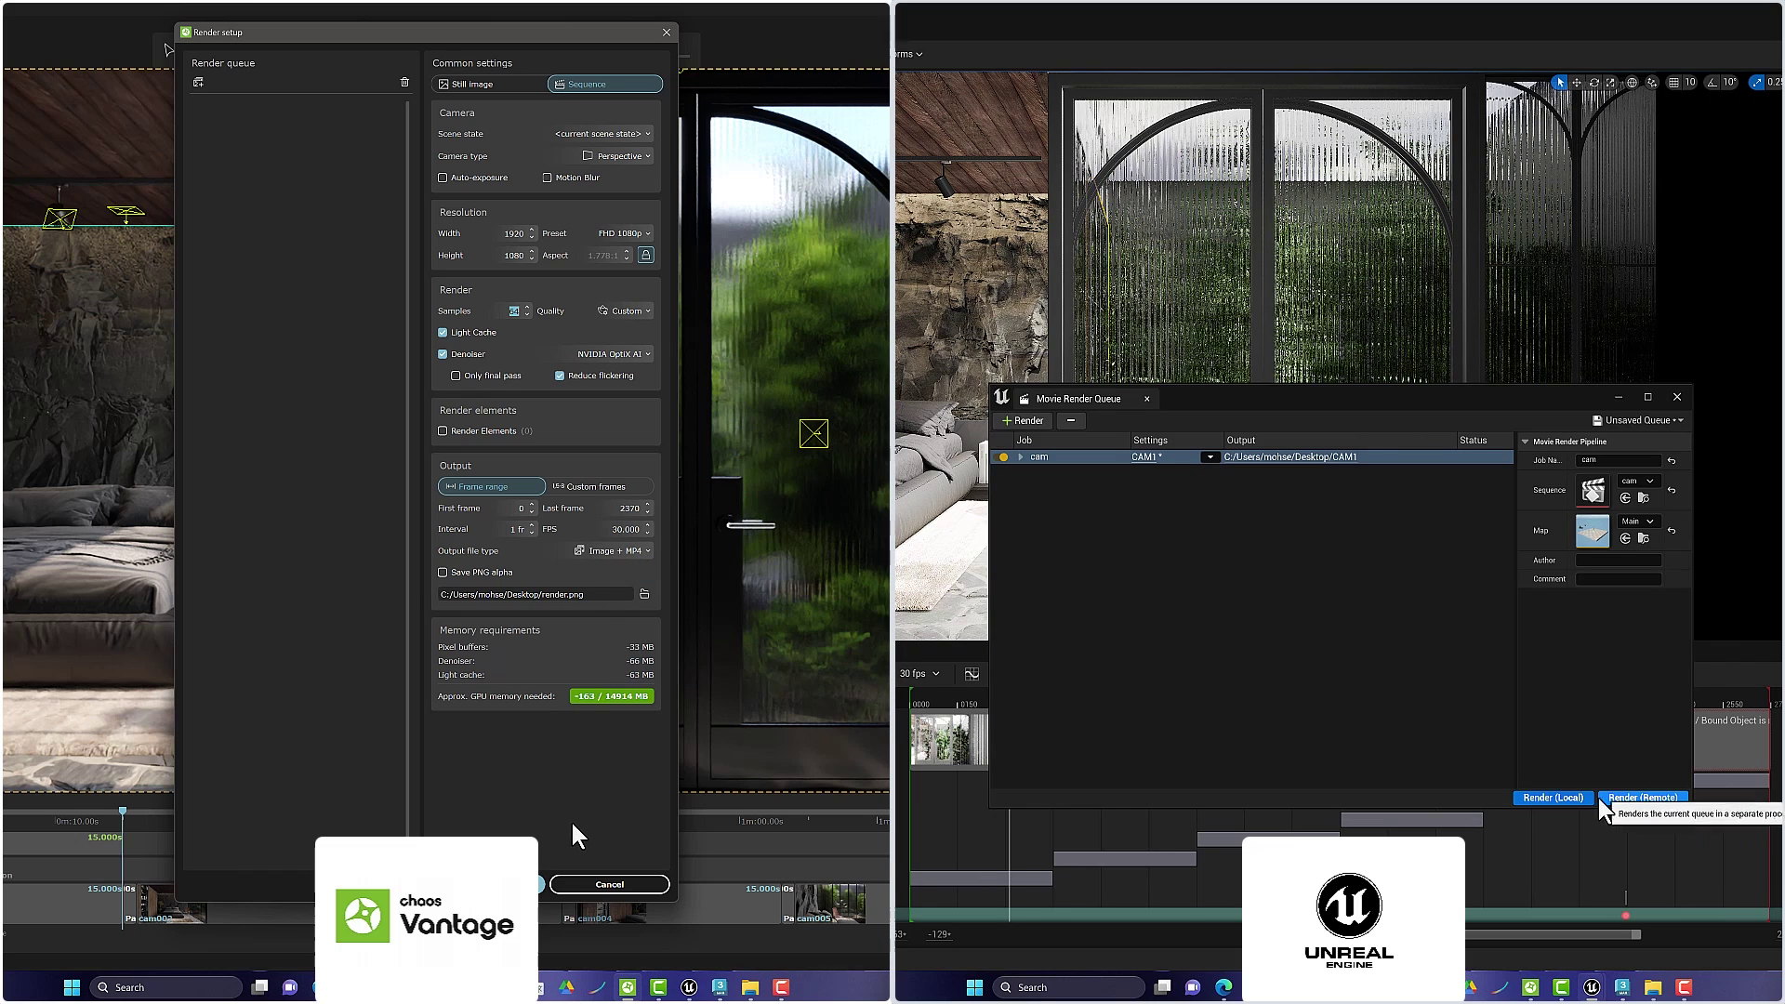
left_click(488, 884)
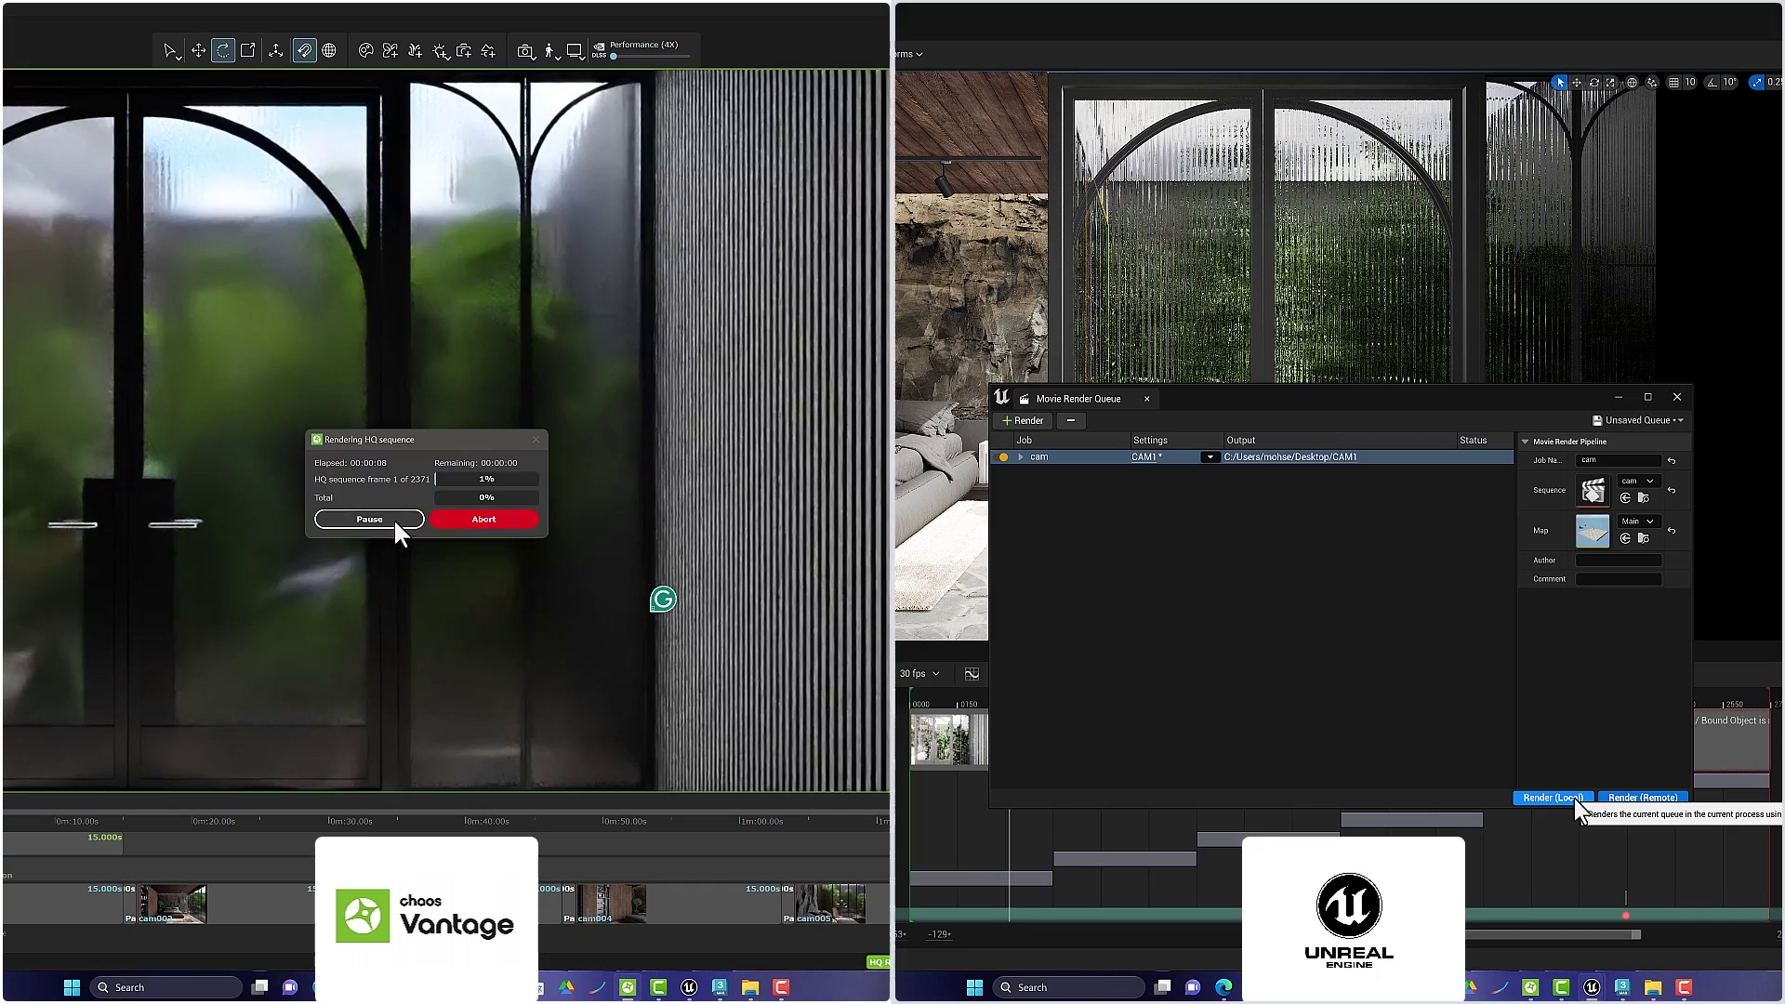
left_click(1576, 801)
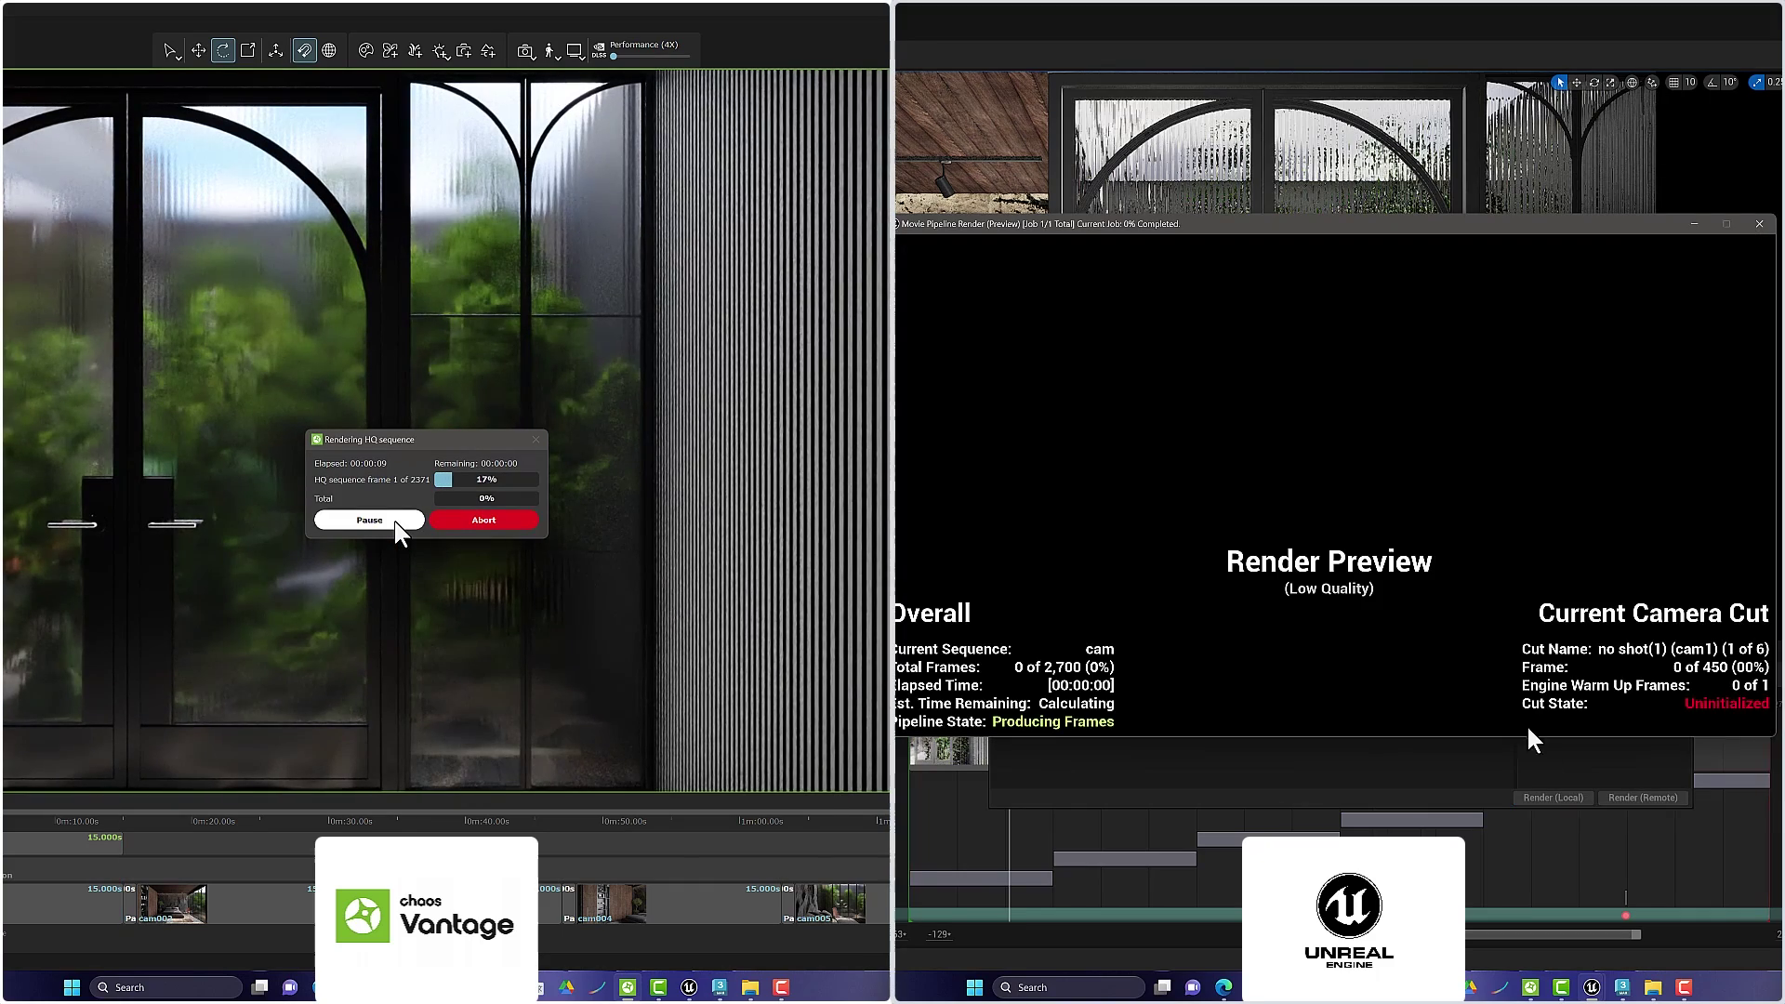